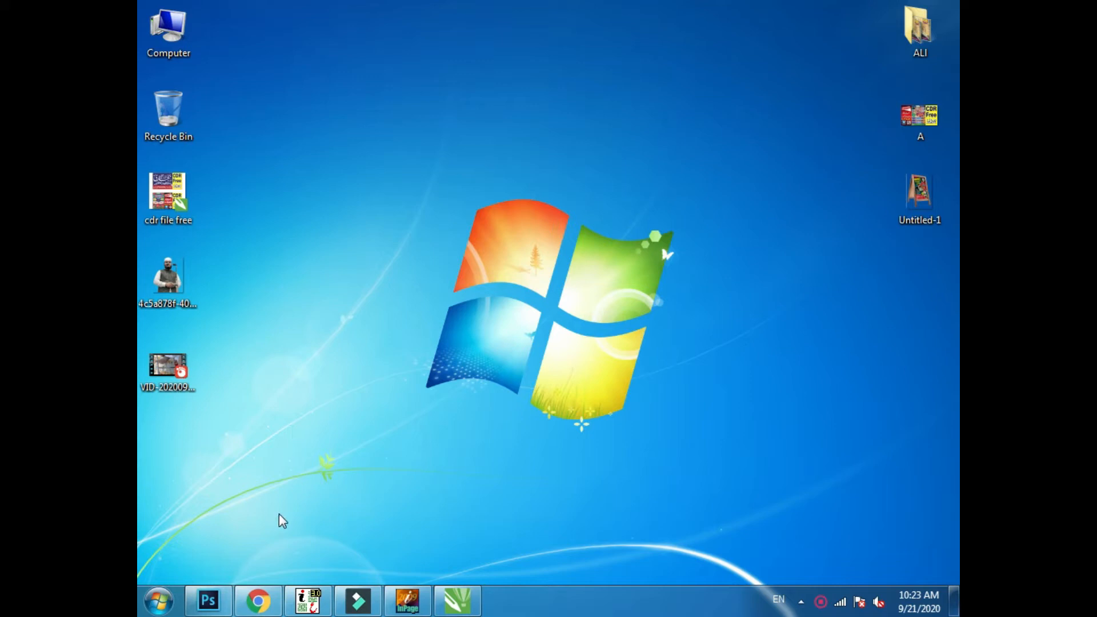
# - Look over the YouTube channel's uploaded videos in Chrome, and switch to CorelDRAW to examine the loose poster elements in Mehfal.cdr
pyautogui.click(258, 599)
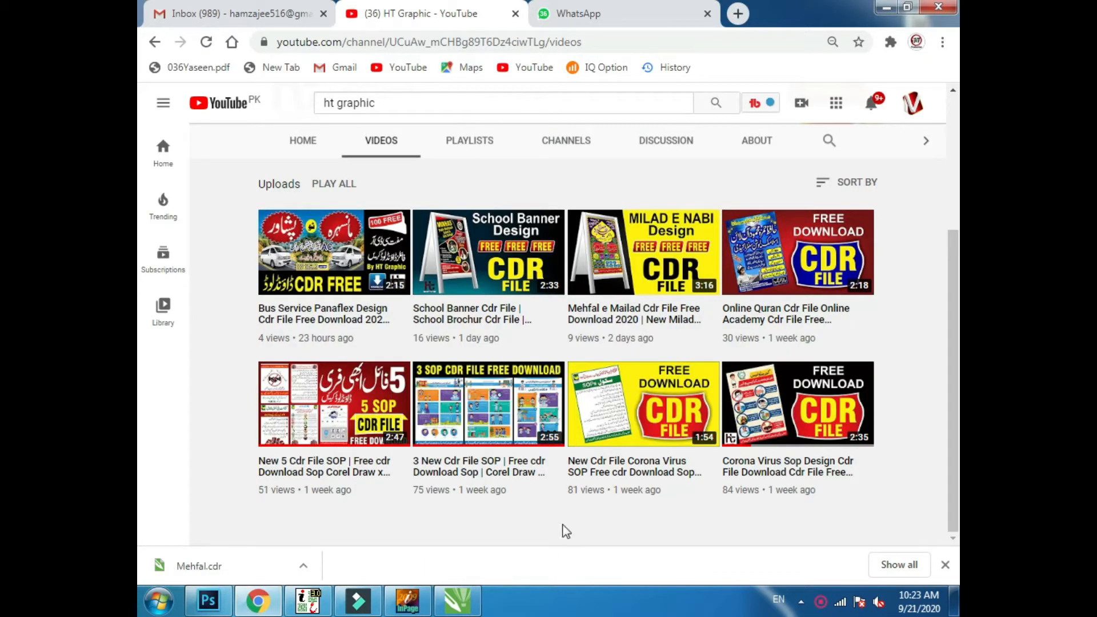
pyautogui.click(542, 542)
pyautogui.click(457, 600)
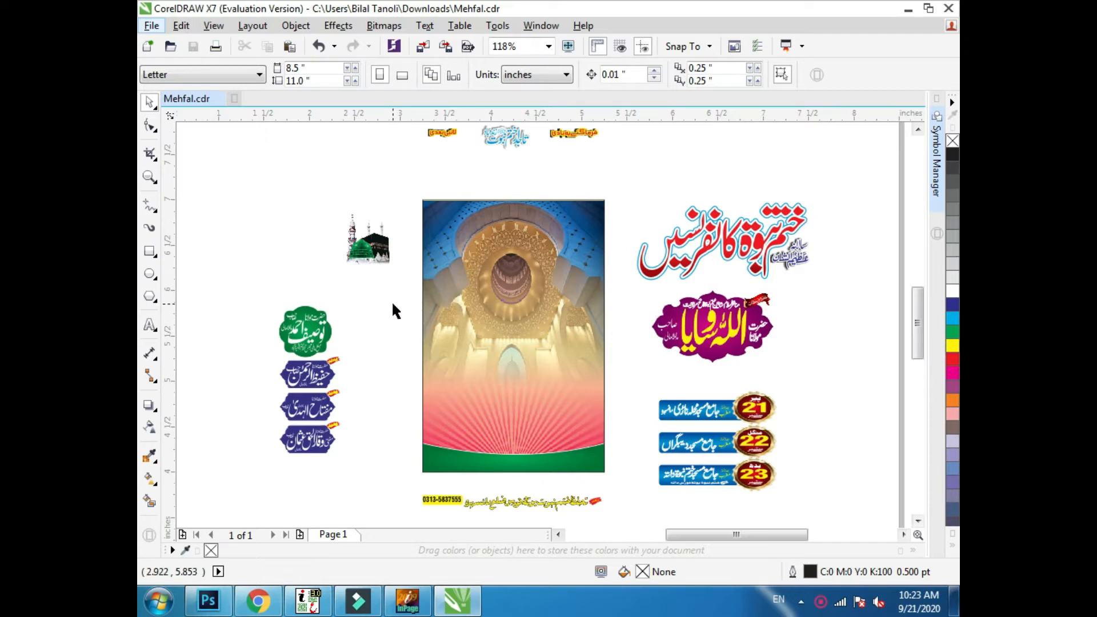
pyautogui.moveTo(825, 373); pyautogui.dragTo(647, 493)
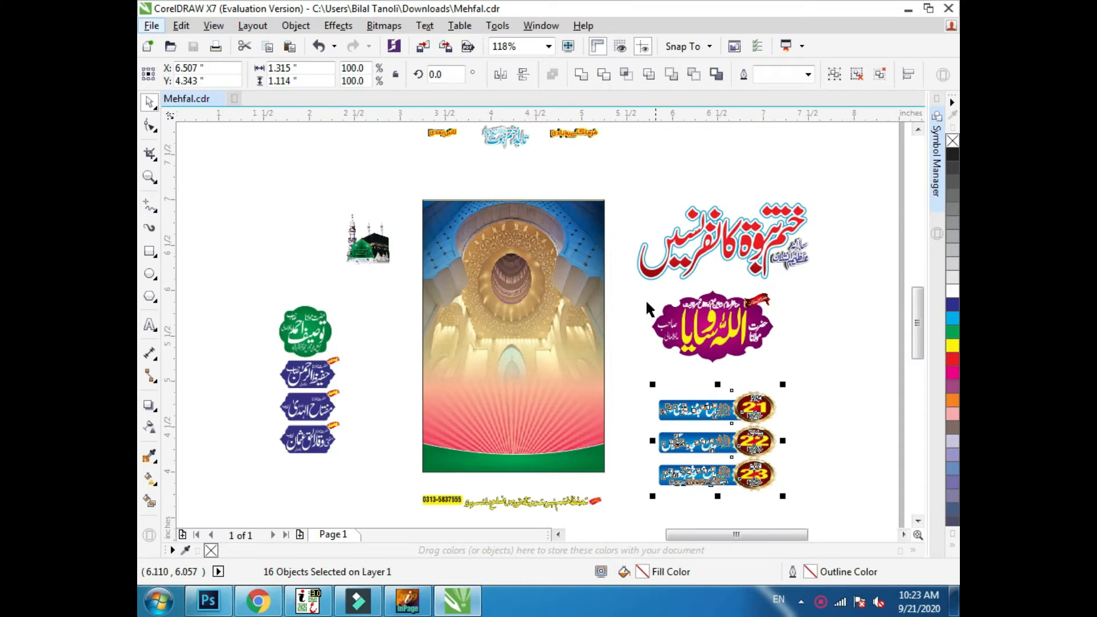
pyautogui.click(629, 335)
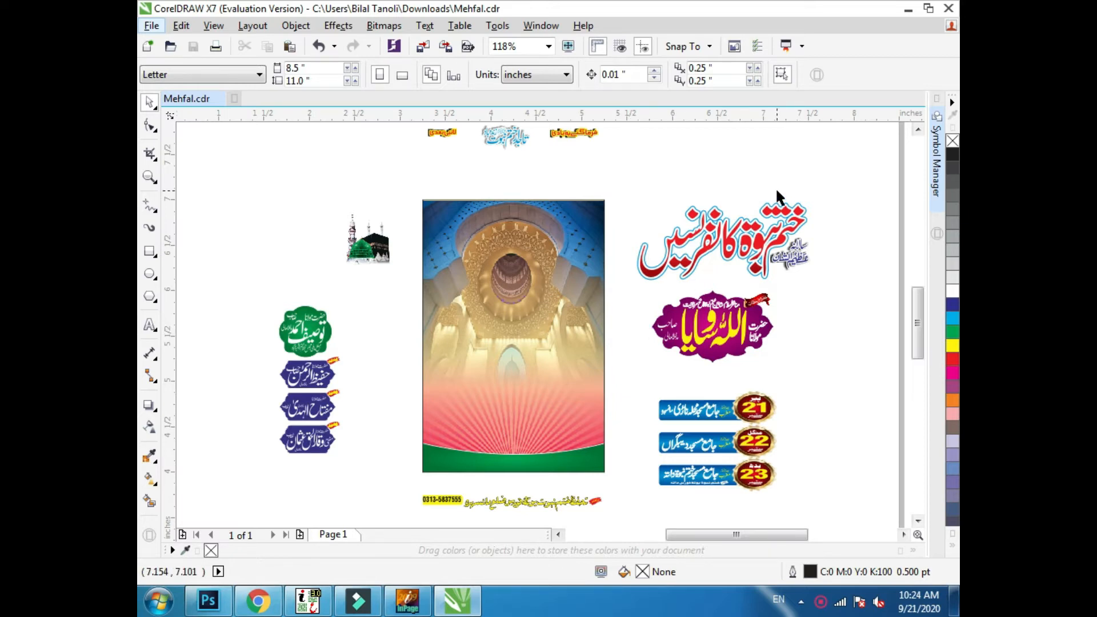
# - Group the red Urdu title artwork, centre it horizontally on the poster background and lower it slightly from the top edge
pyautogui.moveTo(831, 169); pyautogui.dragTo(626, 292)
pyautogui.hotkey('ctrl', 'g')
pyautogui.keyDown('shift'); pyautogui.click(565, 290); pyautogui.keyUp('shift')
pyautogui.press('c')
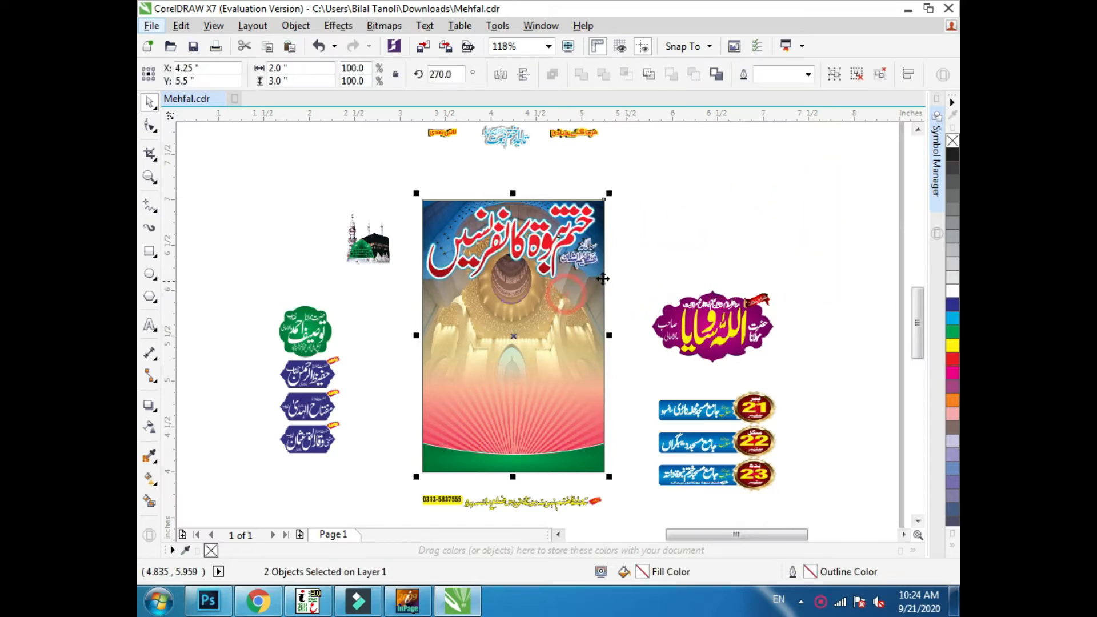
pyautogui.click(638, 259)
pyautogui.click(573, 234)
pyautogui.moveTo(573, 234); pyautogui.dragTo(573, 249)
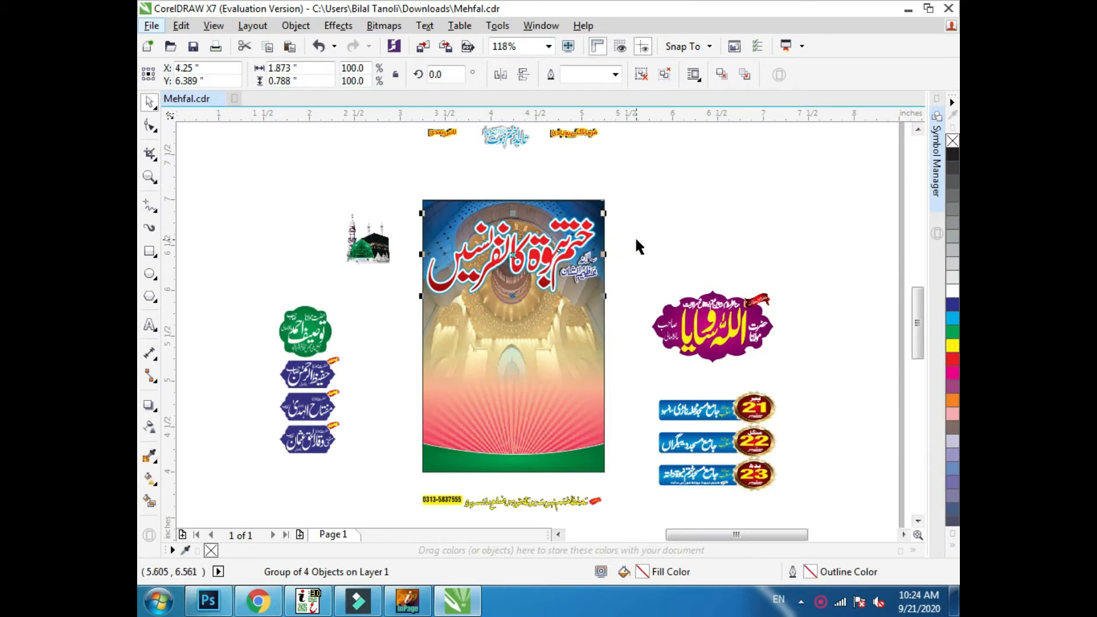
# - Move the slogan and yellow phrases from above the page artwork onto the poster's top edge
pyautogui.moveTo(623, 176); pyautogui.dragTo(374, 71)
pyautogui.moveTo(505, 167); pyautogui.dragTo(507, 250)
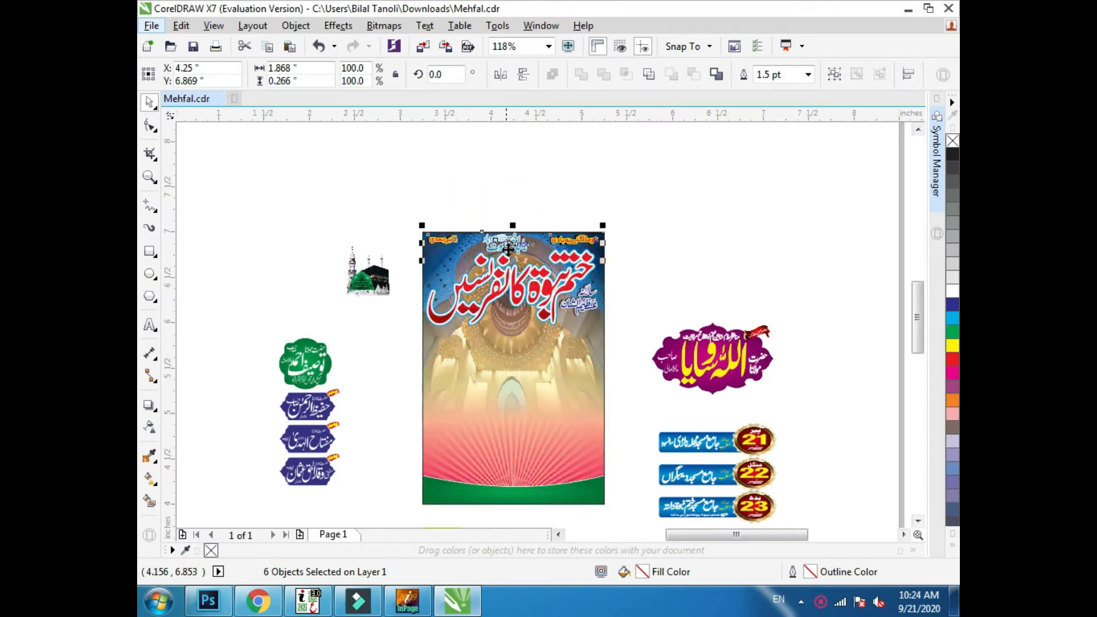
# - Try to centre all the header phrases horizontally on the poster background, and undo the alignment
pyautogui.moveTo(525, 394); pyautogui.dragTo(495, 453)
pyautogui.keyDown('shift'); pyautogui.click(520, 397); pyautogui.keyUp('shift')
pyautogui.press('c')
pyautogui.click(648, 241)
pyautogui.click(556, 267)
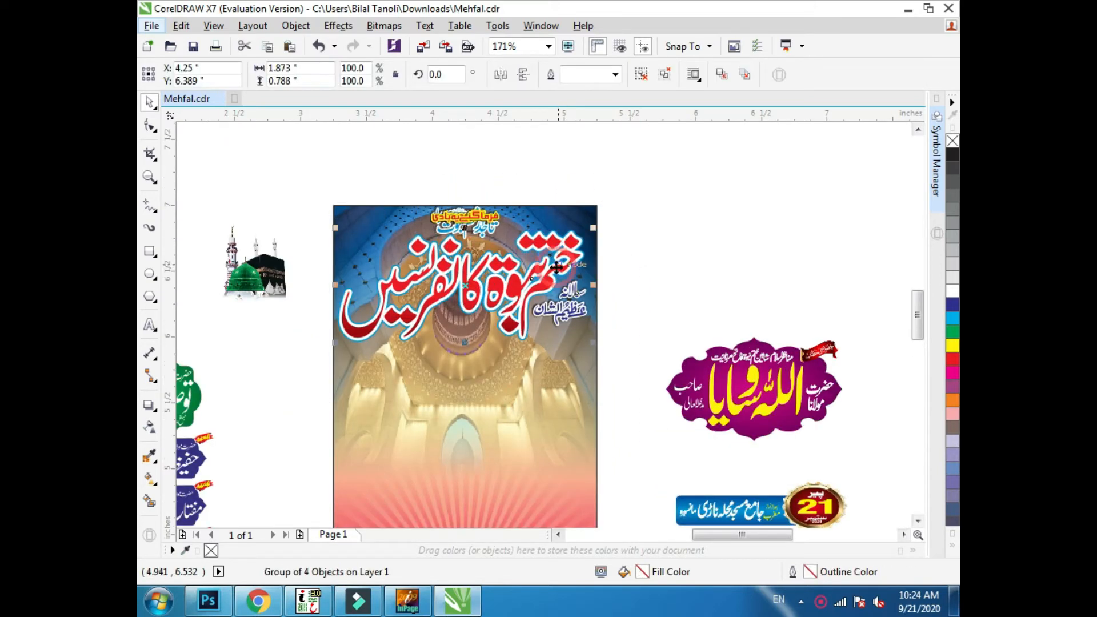
pyautogui.hotkey('ctrl', 'z')
# - Nudge the red title group down to leave room beneath the header phrases
pyautogui.click(632, 208)
pyautogui.moveTo(637, 178); pyautogui.dragTo(328, 264)
pyautogui.click(533, 283)
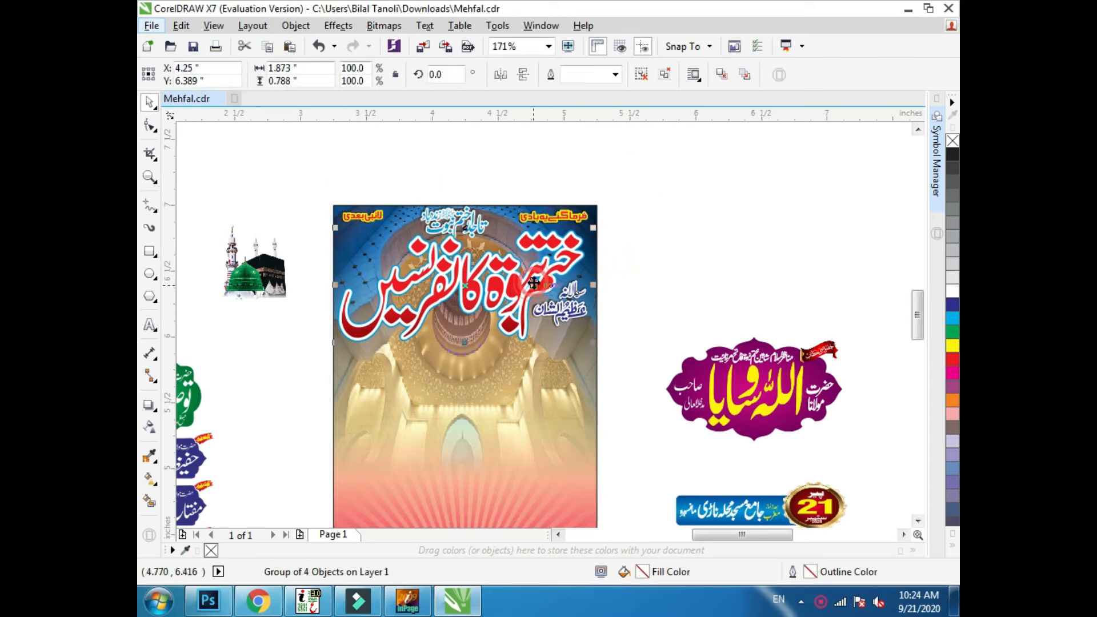
pyautogui.press('Down')
pyautogui.press('Down')
pyautogui.press('Down')
pyautogui.press('Down')
pyautogui.press('Down')
pyautogui.press('Down')
pyautogui.press('Down')
# - Ungroup the header phrases and centre the middle slogan horizontally on the poster background
pyautogui.moveTo(637, 176); pyautogui.dragTo(310, 271)
pyautogui.keyDown('shift'); pyautogui.click(407, 418); pyautogui.keyUp('shift')
pyautogui.click(713, 219)
pyautogui.click(460, 227)
pyautogui.press('super')
pyautogui.press('super')
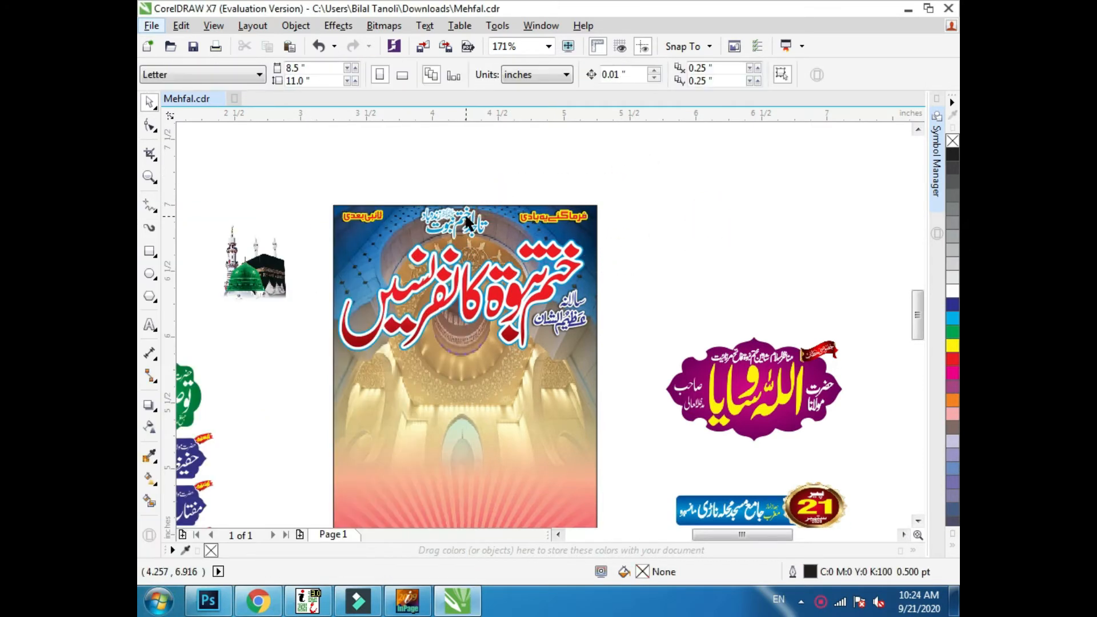
pyautogui.hotkey('ctrl', 'u')
pyautogui.click(507, 235)
pyautogui.click(508, 185)
pyautogui.click(476, 218)
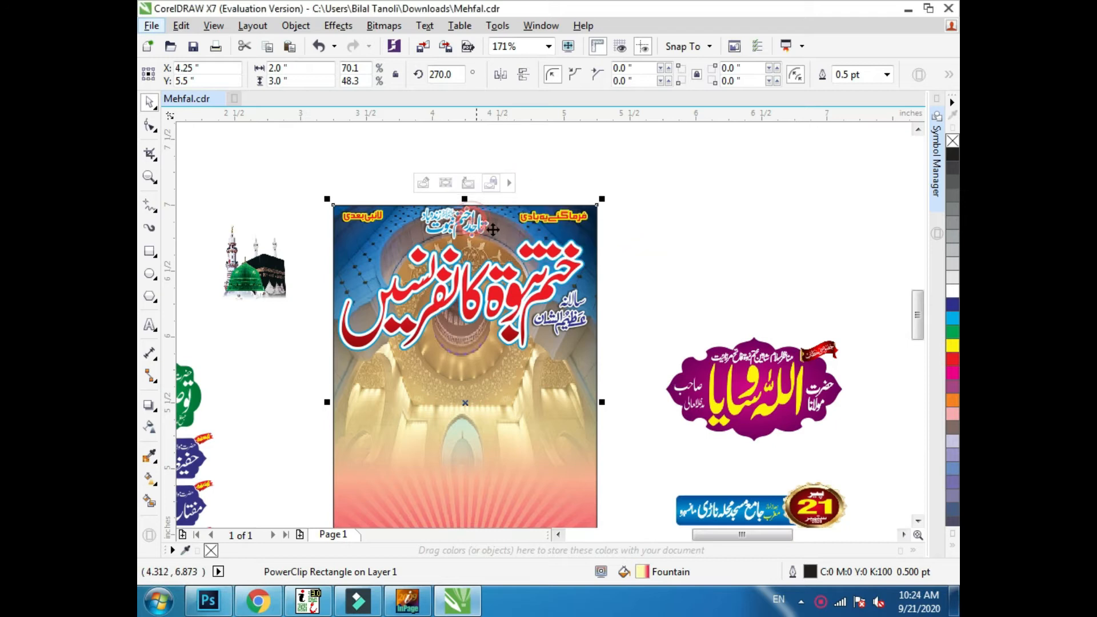
pyautogui.click(483, 227)
pyautogui.keyDown('shift'); pyautogui.click(524, 232); pyautogui.keyUp('shift')
pyautogui.click(537, 183)
# - Line up the two yellow corner phrases at the same height on either side of the slogan and group them
pyautogui.press('F2')
pyautogui.moveTo(612, 178); pyautogui.dragTo(493, 444)
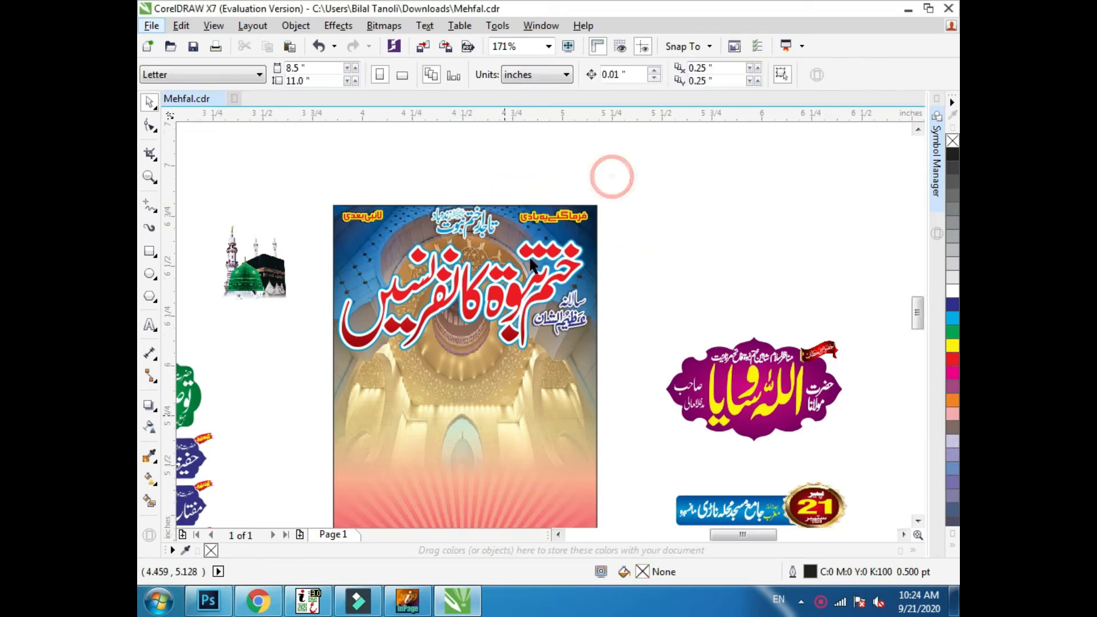
pyautogui.click(455, 198)
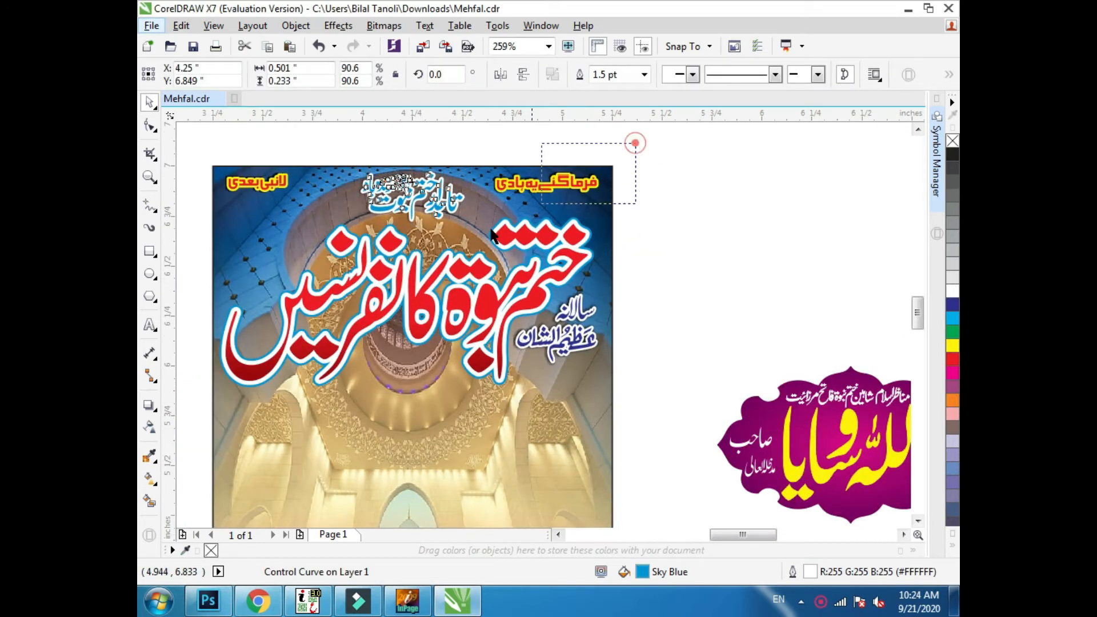
pyautogui.press('Down')
pyautogui.keyDown('shift'); pyautogui.click(273, 187); pyautogui.keyUp('shift')
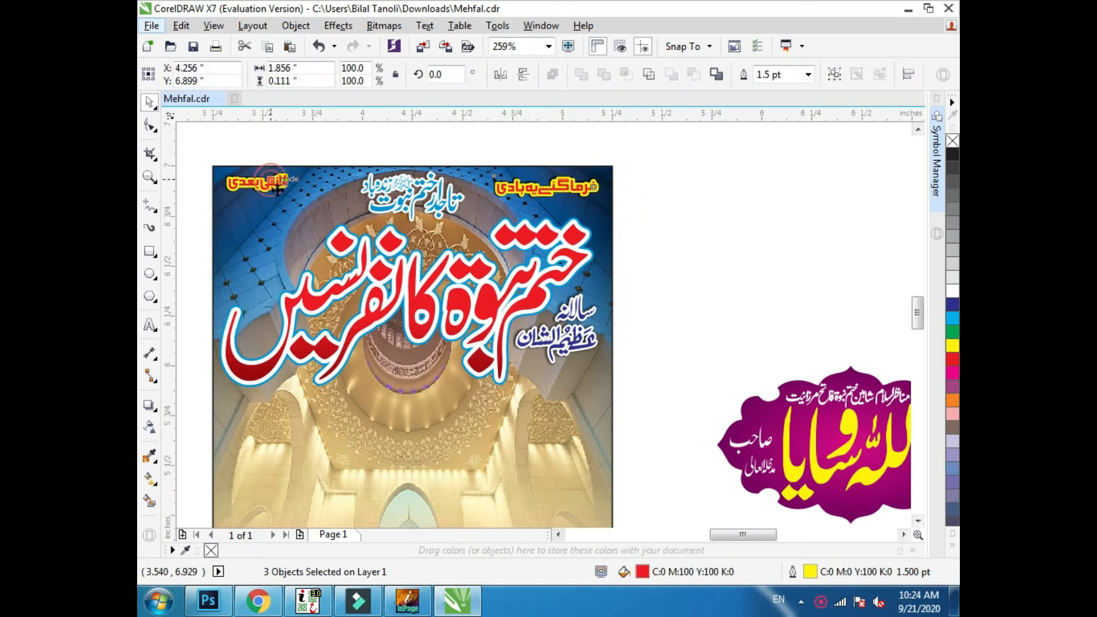
pyautogui.hotkey('ctrl', 'g')
pyautogui.click(651, 307)
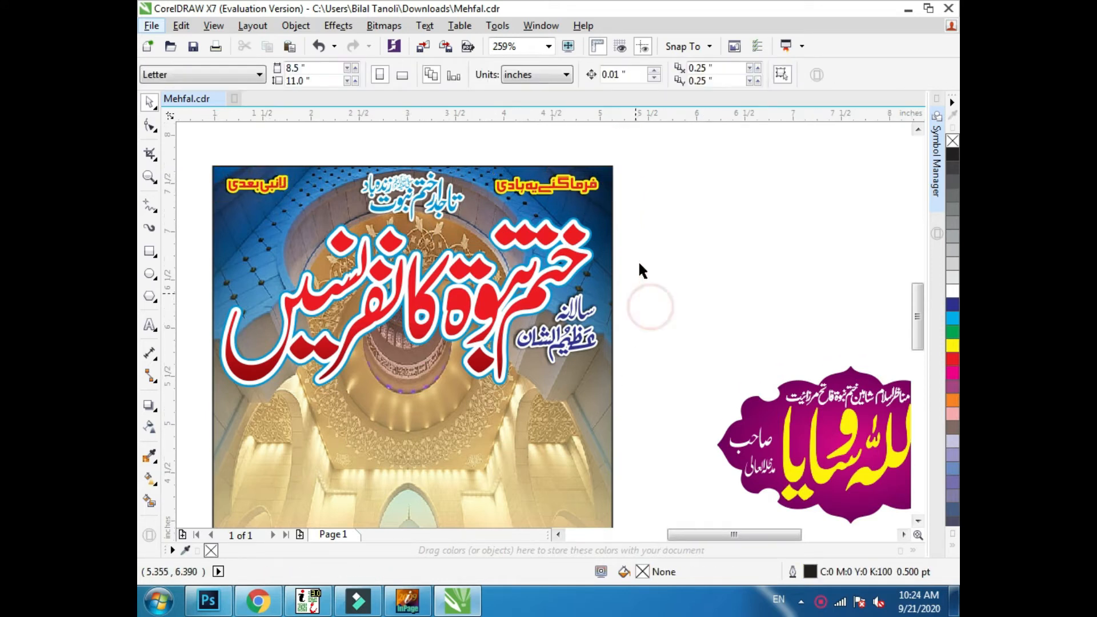
# - Group the green badge with the three blue name badges and place them along the poster's left edge below the title
pyautogui.scroll(-4, 646, 260)
pyautogui.press('z')
pyautogui.moveTo(740, 214); pyautogui.dragTo(462, 462)
pyautogui.press('F2')
pyautogui.moveTo(382, 476); pyautogui.dragTo(844, 120)
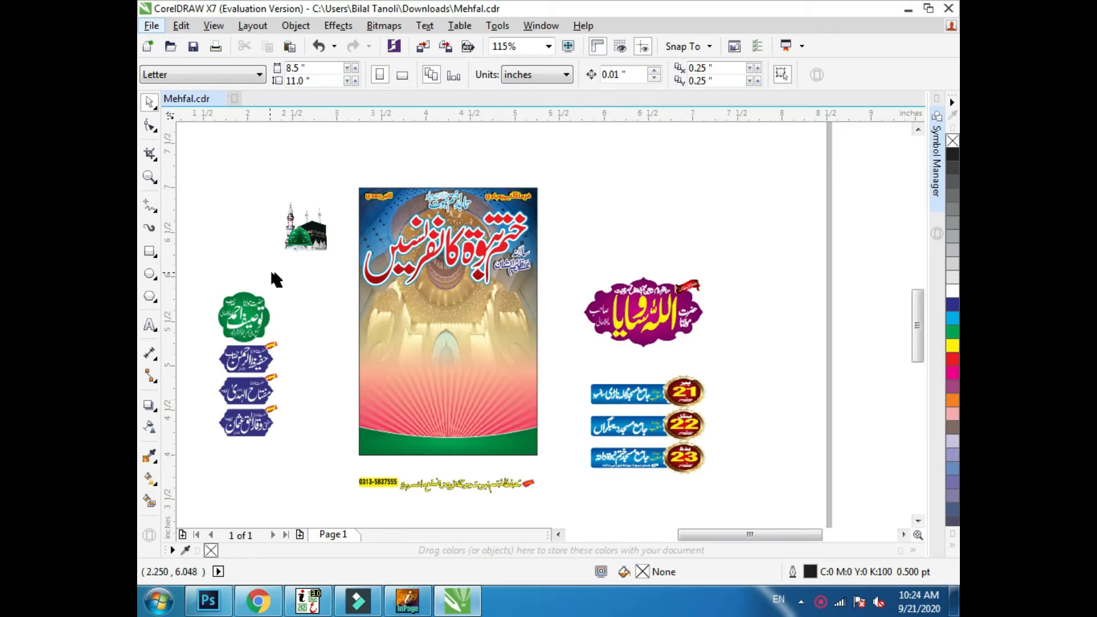
pyautogui.moveTo(285, 336); pyautogui.dragTo(192, 455)
pyautogui.hotkey('ctrl', 'g')
pyautogui.moveTo(254, 317); pyautogui.dragTo(402, 316)
pyautogui.scroll(2, 433, 409)
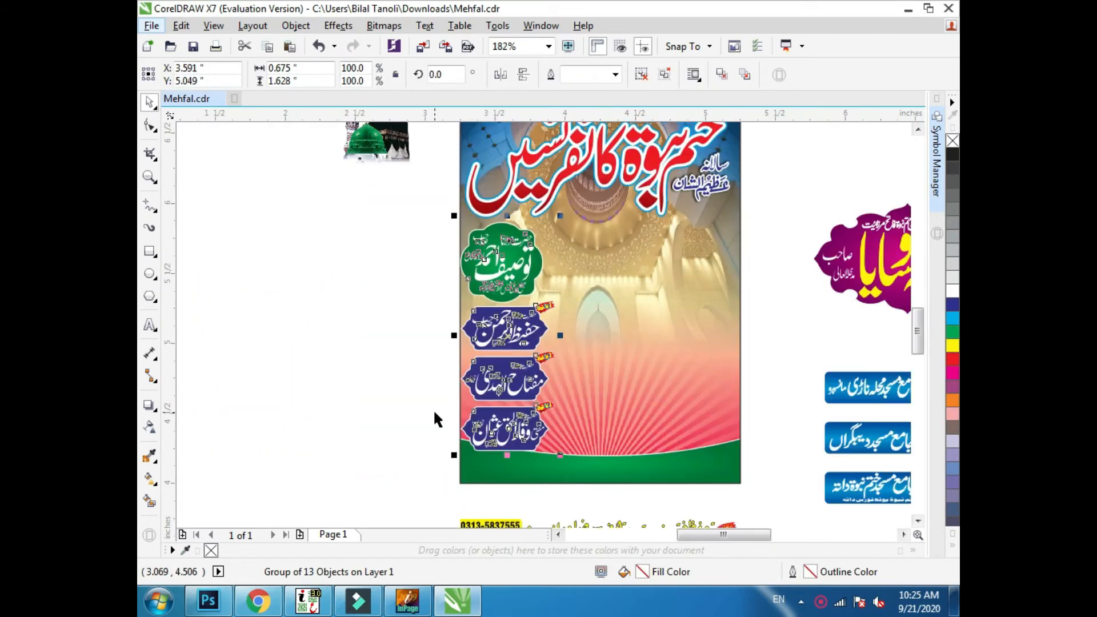
# - Fine-tune the position of the green and blue badge group against the poster's left edge
pyautogui.press('Up')
pyautogui.press('Up')
pyautogui.press('Up')
pyautogui.press('Right')
pyautogui.press('Right')
pyautogui.press('Down')
pyautogui.press('Down')
pyautogui.press('Left')
pyautogui.press('Down')
# - Group all the pieces of the purple name badge beside the poster
pyautogui.scroll(-2, 442, 409)
pyautogui.press('F2')
pyautogui.moveTo(367, 473); pyautogui.dragTo(882, 186)
pyautogui.moveTo(685, 306); pyautogui.dragTo(516, 408)
pyautogui.hotkey('ctrl', 'g')
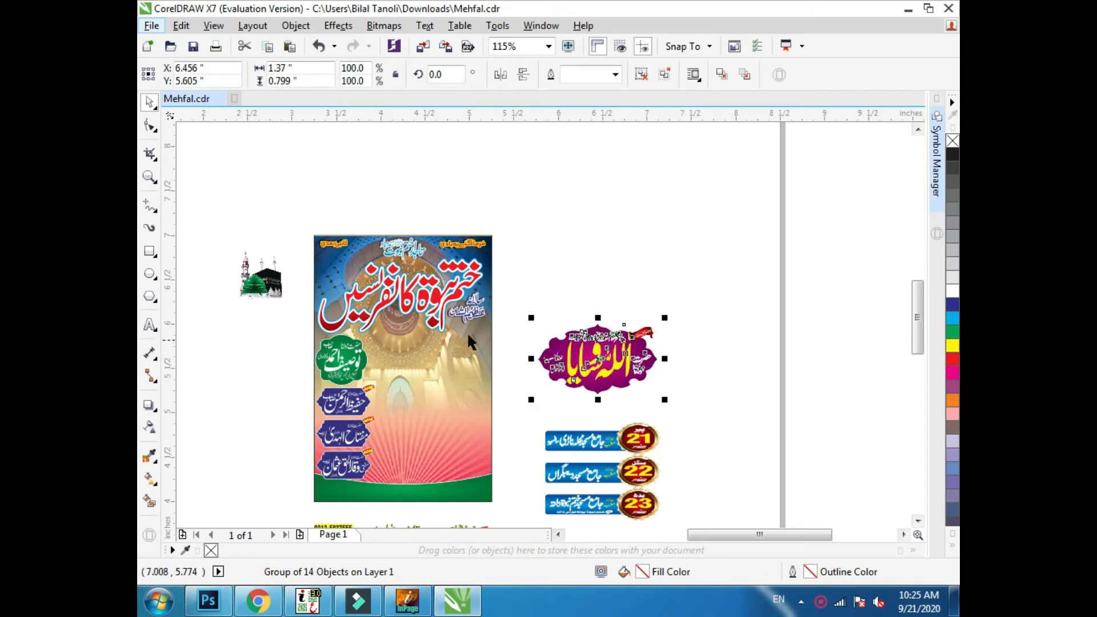
# - Create the artistic text "TWT" beside the poster and delete it
pyautogui.click(148, 324)
pyautogui.click(538, 292)
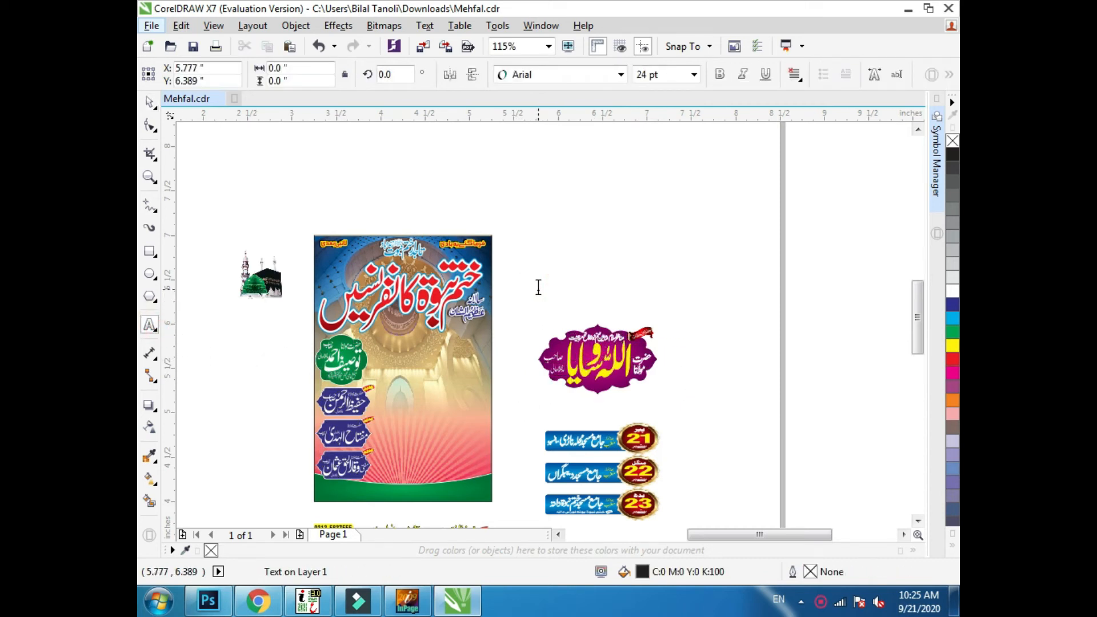
pyautogui.write('TWT')
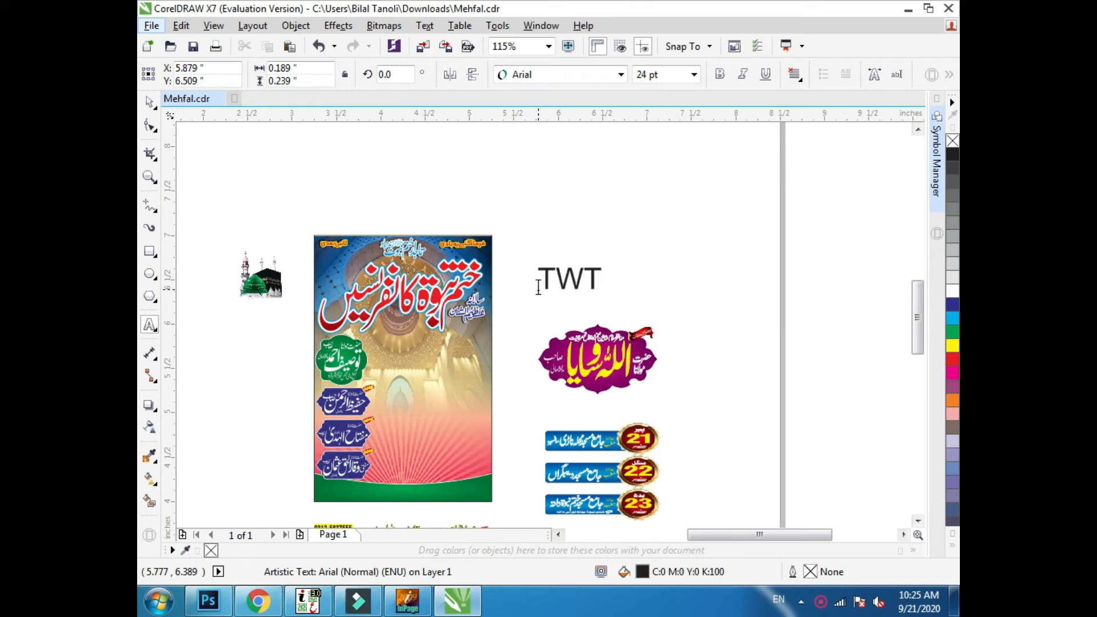
pyautogui.hotkey('ctrl', 'space')
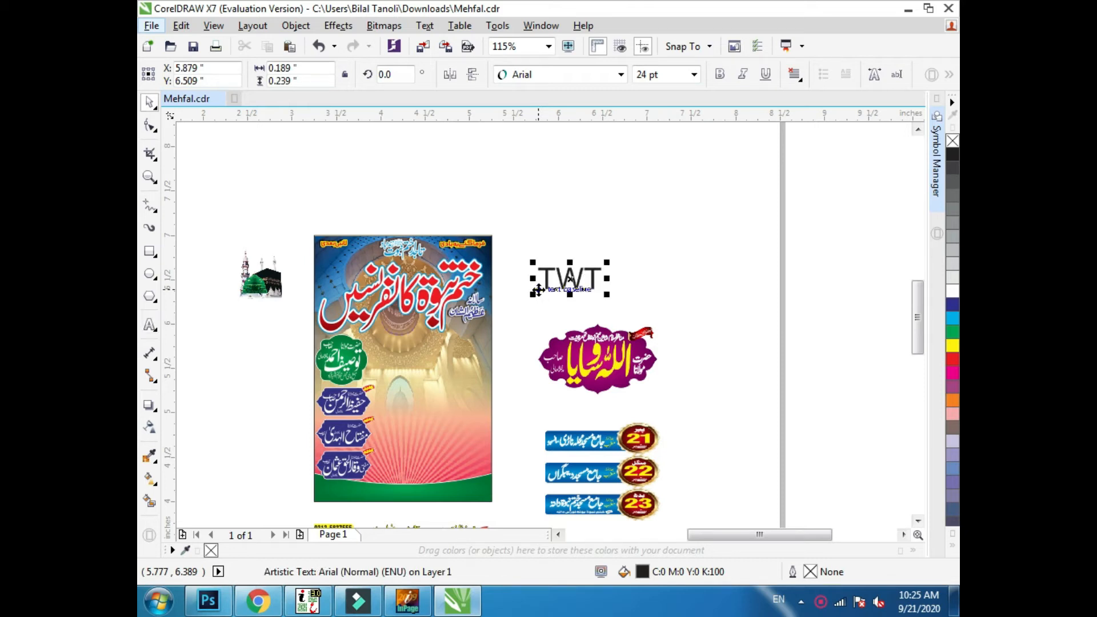
pyautogui.press('Delete')
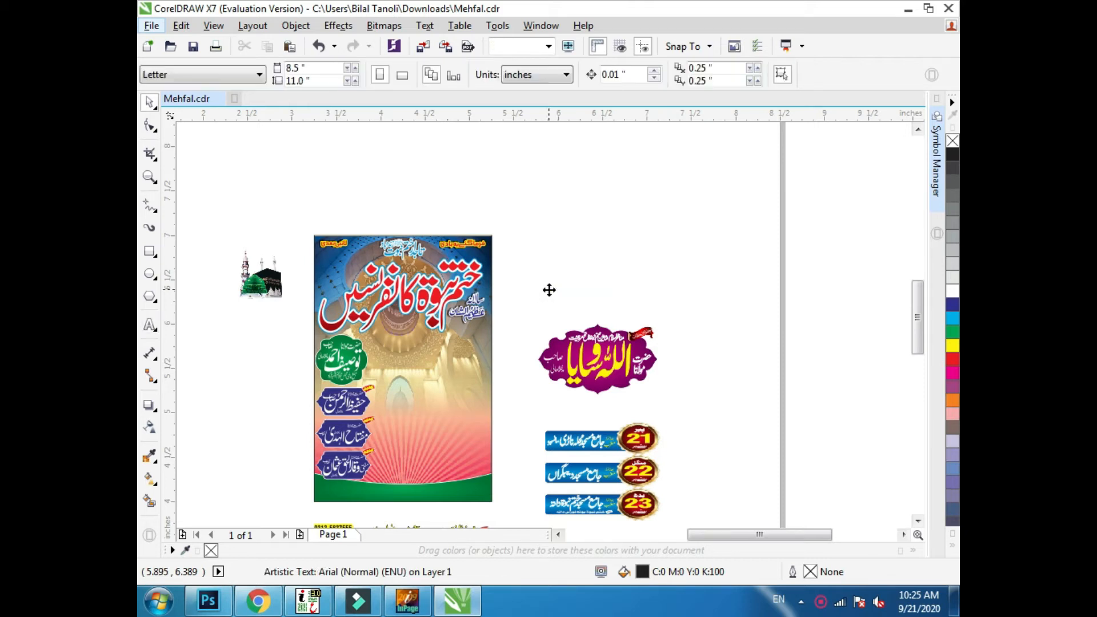
pyautogui.click(546, 294)
# - Move the purple name badge group onto the poster, below the title and beside the green badge
pyautogui.scroll(-1, 619, 302)
pyautogui.press('F2')
pyautogui.moveTo(656, 230); pyautogui.dragTo(468, 470)
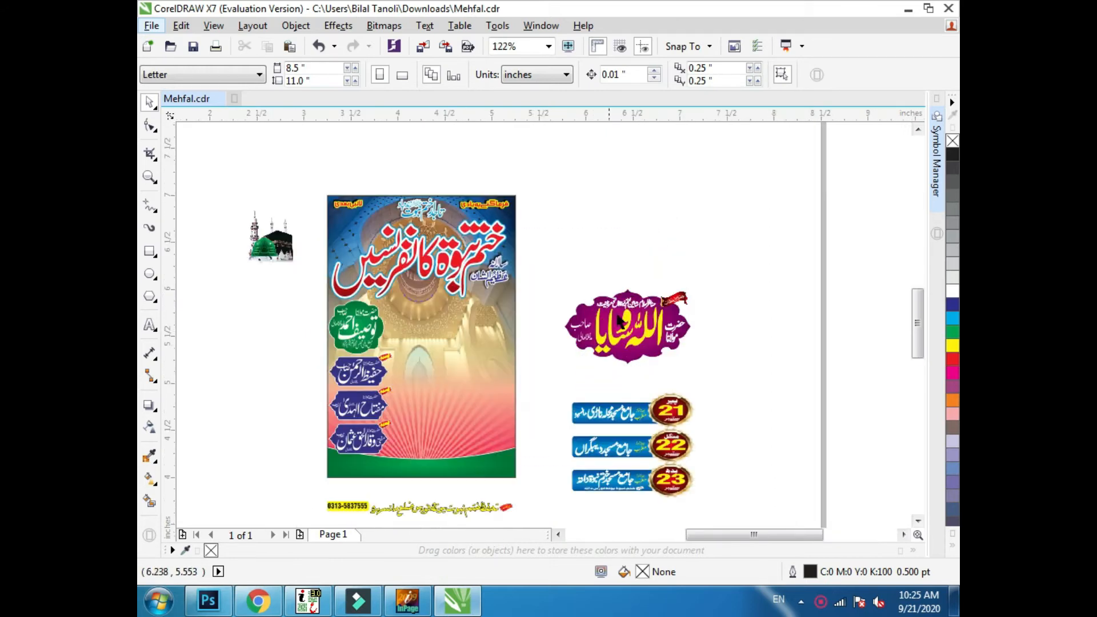
pyautogui.click(547, 378)
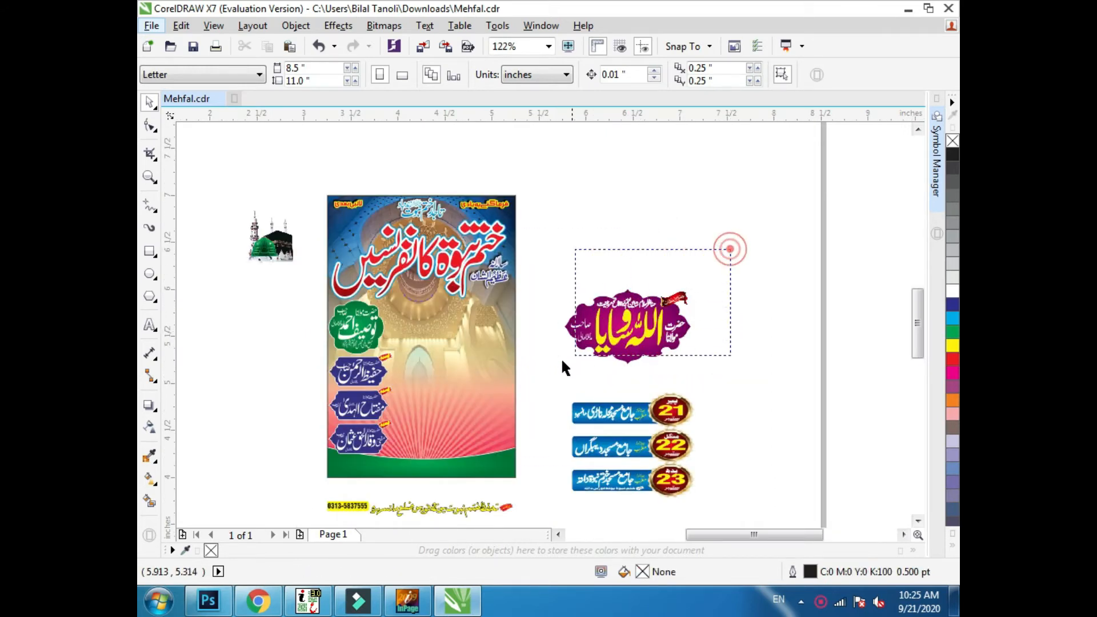
pyautogui.moveTo(562, 361); pyautogui.dragTo(551, 374)
pyautogui.moveTo(643, 324); pyautogui.dragTo(462, 328)
pyautogui.press('F2')
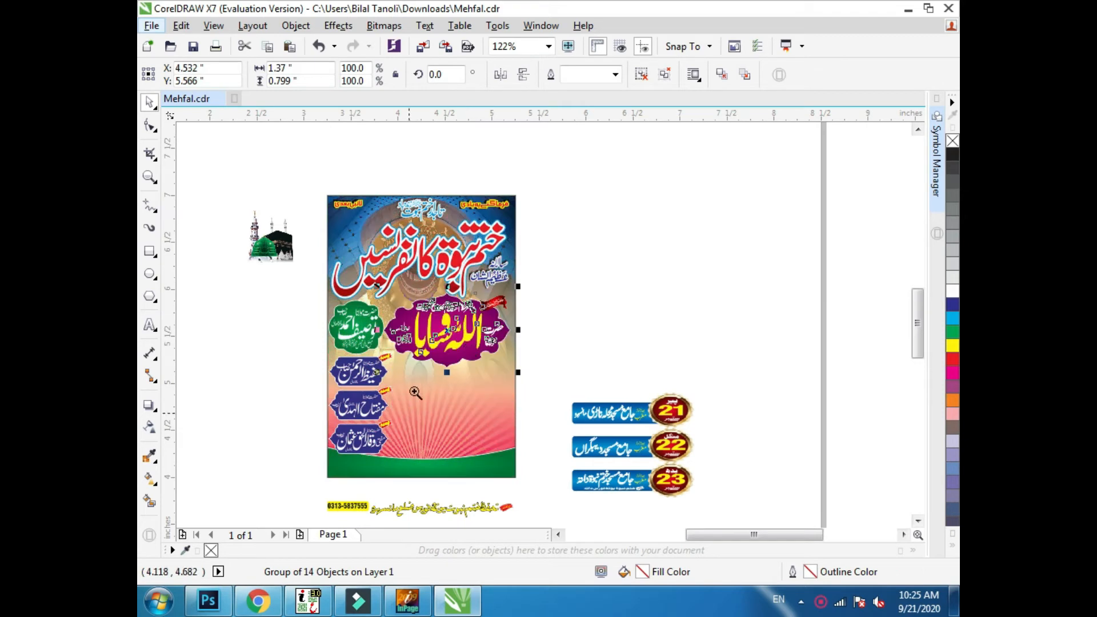
pyautogui.moveTo(409, 412); pyautogui.dragTo(532, 259)
# - Fine-tune the purple badge's position between the green badge and the poster's right edge
pyautogui.press('Down')
pyautogui.press('Down')
pyautogui.press('Right')
pyautogui.press('Right')
pyautogui.press('Right')
pyautogui.press('Down')
pyautogui.press('Left')
pyautogui.press('Left')
# - Group the three date banners (21, 22 and 23) and place them below the purple badge, beside the blue badges
pyautogui.scroll(-4, 620, 353)
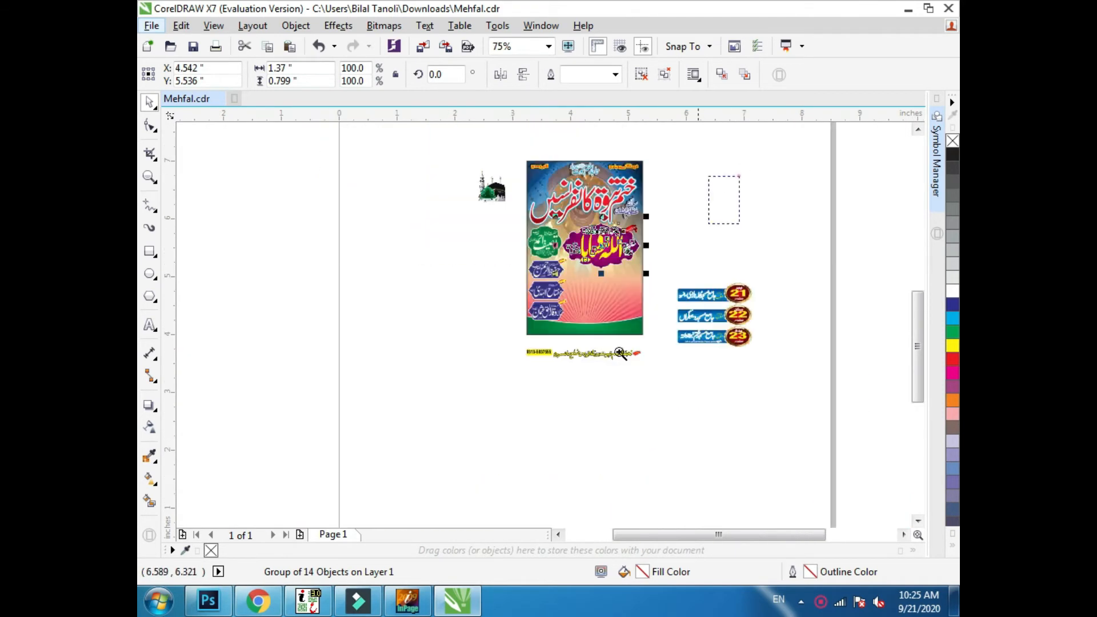
pyautogui.scroll(2, 797, 243)
pyautogui.moveTo(779, 263); pyautogui.dragTo(557, 452)
pyautogui.hotkey('ctrl', 'g')
pyautogui.moveTo(659, 401); pyautogui.dragTo(457, 364)
pyautogui.scroll(3, 498, 278)
pyautogui.press('Left')
pyautogui.press('Left')
pyautogui.press('Left')
pyautogui.press('Left')
pyautogui.press('Left')
pyautogui.press('Left')
pyautogui.press('Left')
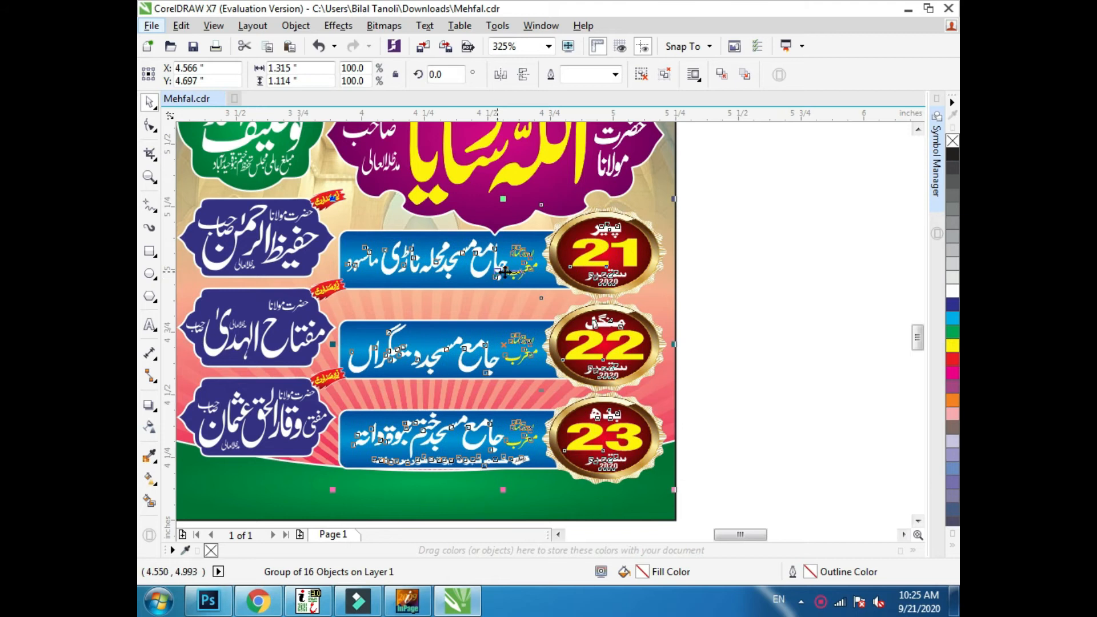
# - Nudge the purple badge up to clear the first date banner
pyautogui.scroll(-2, 505, 273)
pyautogui.scroll(1, 425, 389)
pyautogui.click(553, 215)
pyautogui.press('Up')
pyautogui.scroll(-2, 638, 219)
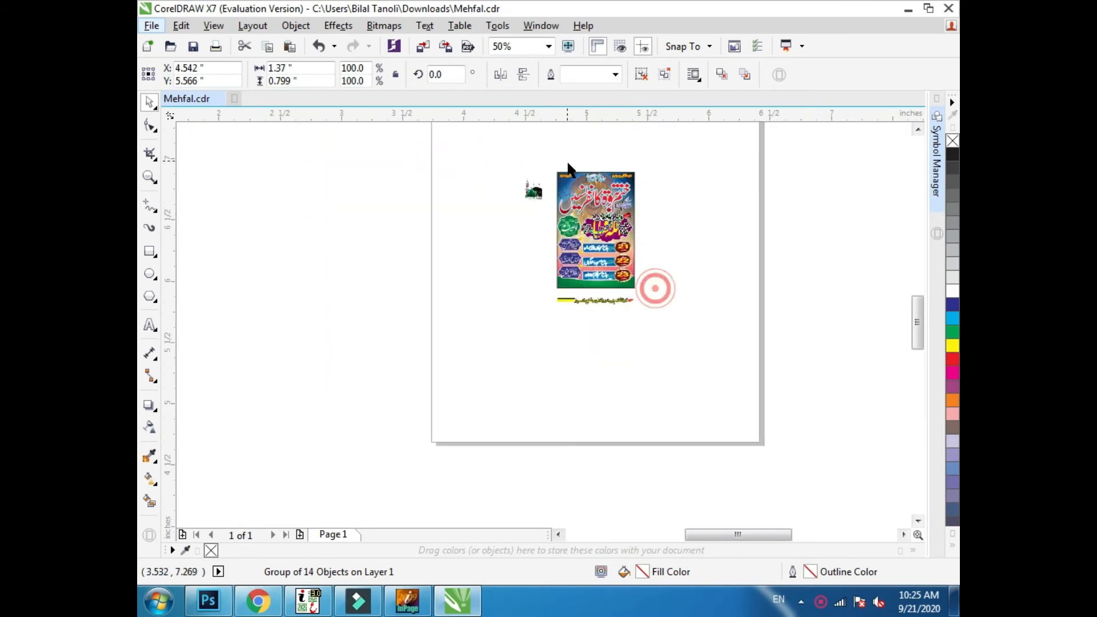
pyautogui.scroll(2, 606, 222)
pyautogui.press('Up')
pyautogui.press('Up')
pyautogui.press('Up')
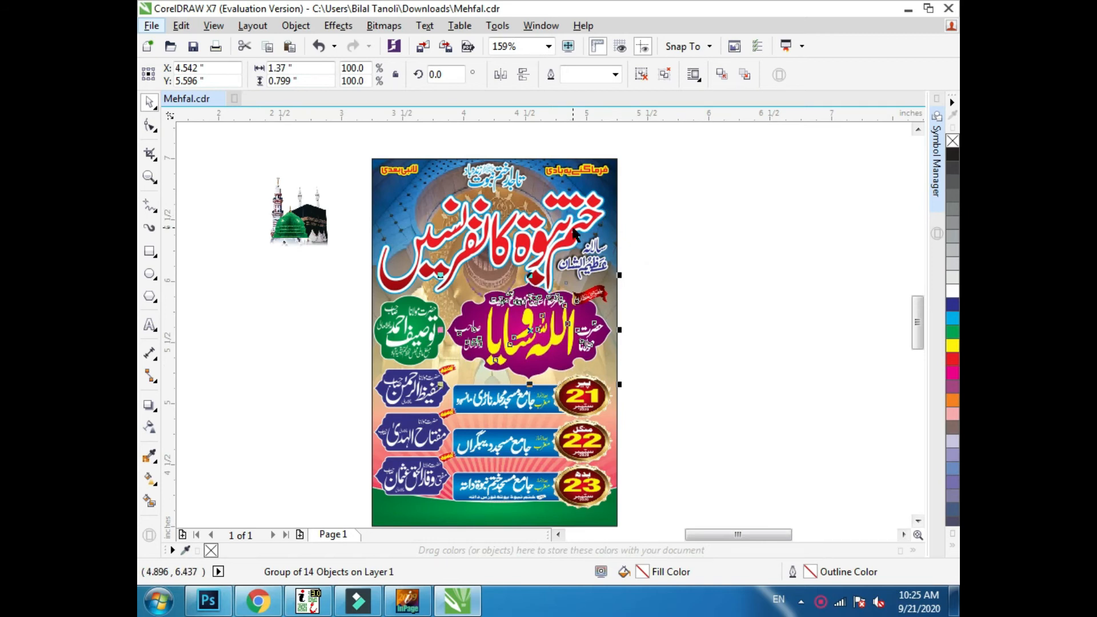
pyautogui.click(672, 227)
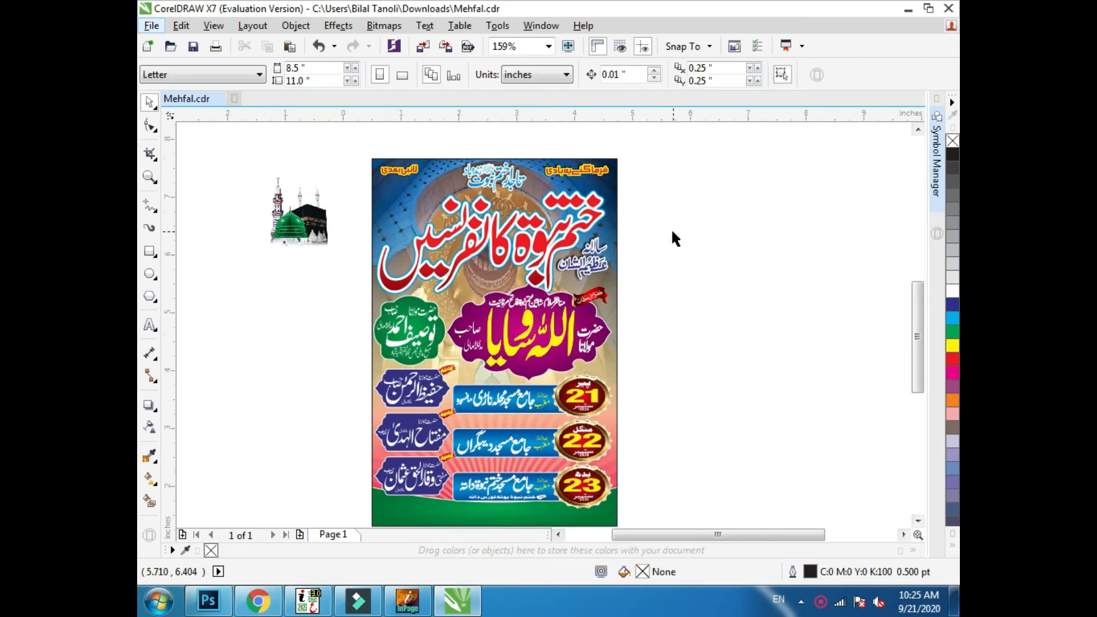
# - Ungroup the green and blue badges at the poster's left edge
pyautogui.scroll(-1, 671, 228)
pyautogui.scroll(1, 519, 414)
pyautogui.click(495, 384)
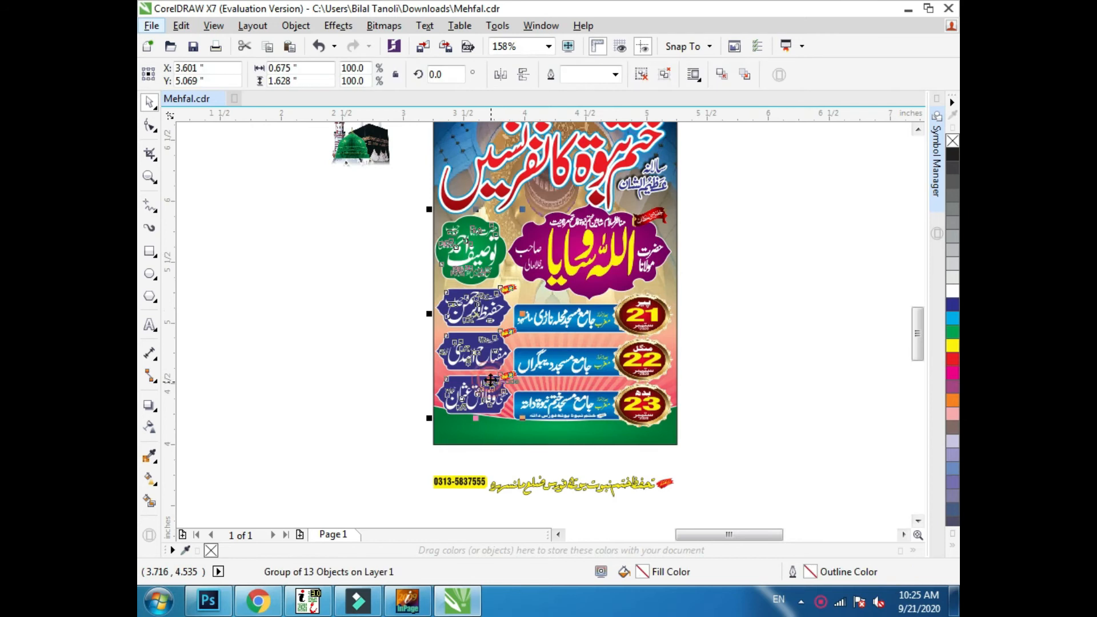
pyautogui.scroll(-1, 540, 403)
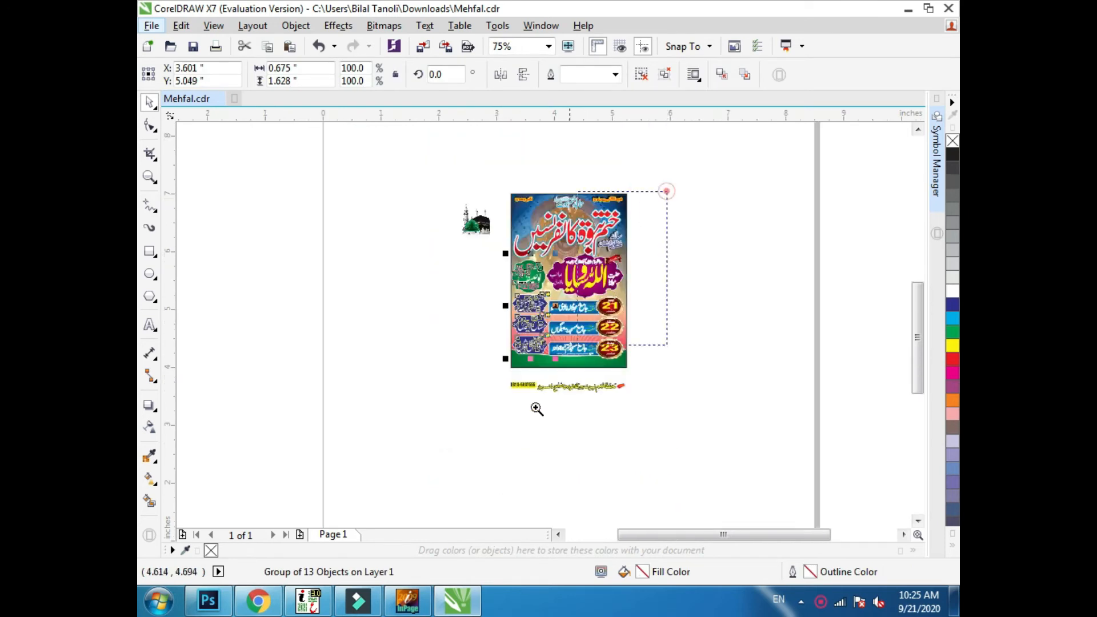
pyautogui.press('F2')
pyautogui.moveTo(406, 430); pyautogui.dragTo(647, 175)
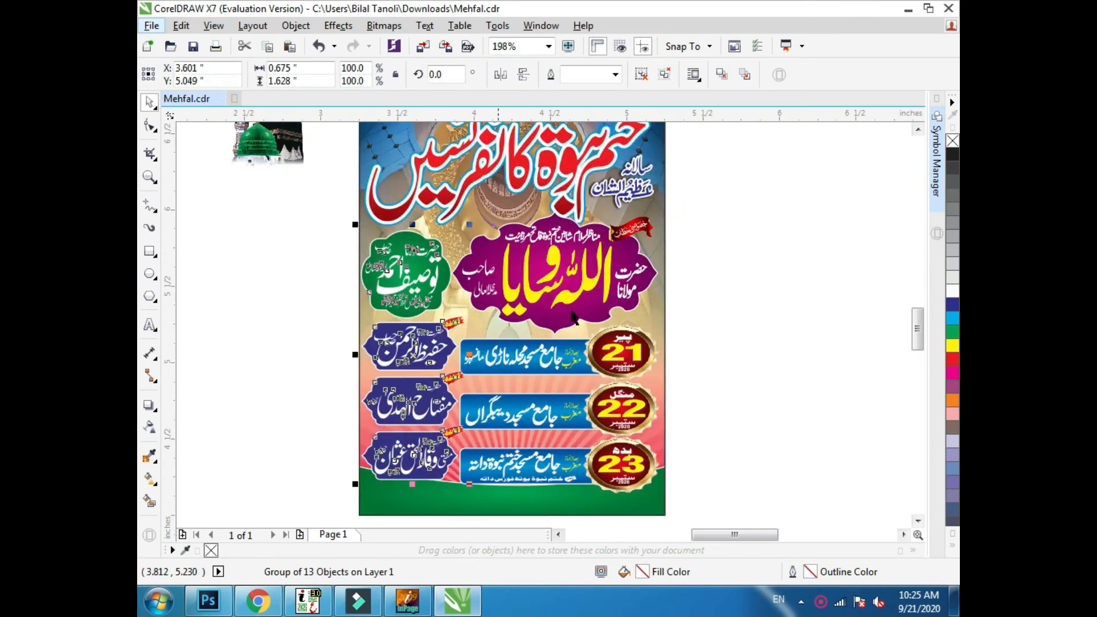
pyautogui.click(706, 284)
pyautogui.click(458, 326)
pyautogui.click(433, 341)
pyautogui.hotkey('ctrl', 'u')
# - Group the three blue name badges and align their vertical centre with the date banner group
pyautogui.moveTo(316, 296); pyautogui.dragTo(489, 503)
pyautogui.hotkey('ctrl', 'g')
pyautogui.keyDown('shift'); pyautogui.click(636, 366); pyautogui.keyUp('shift')
pyautogui.press('e')
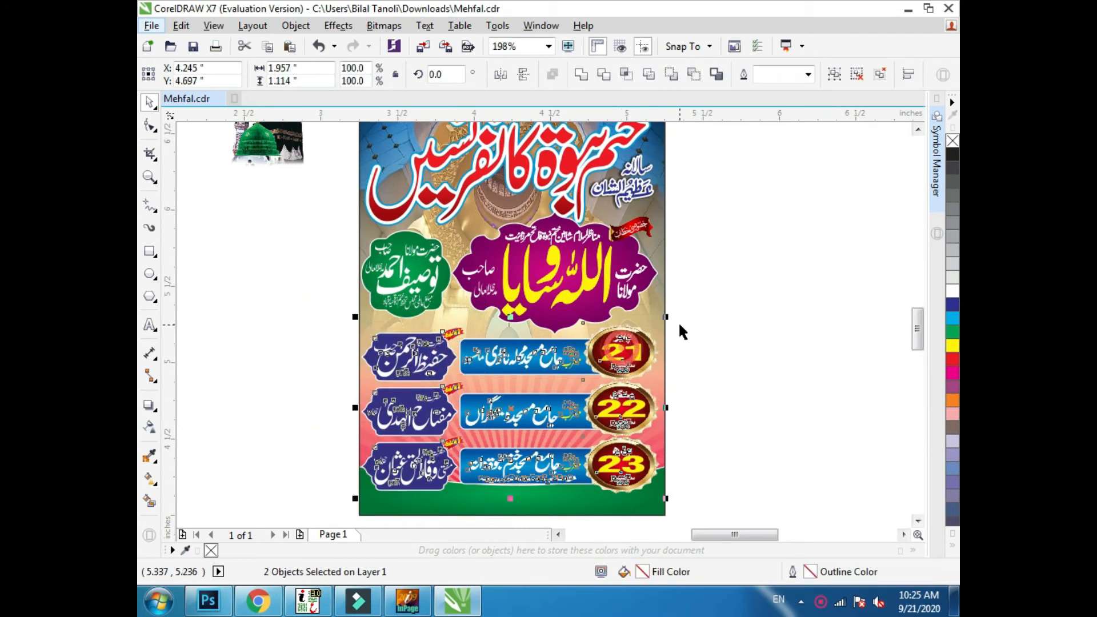
pyautogui.click(678, 323)
# - Group the blue name badges with the date banners, and shift the green badge slightly down beside the purple badge
pyautogui.press('F3')
pyautogui.press('F2')
pyautogui.moveTo(695, 212); pyautogui.dragTo(482, 476)
pyautogui.moveTo(578, 388); pyautogui.dragTo(576, 229)
pyautogui.click(748, 347)
pyautogui.press('F2')
pyautogui.moveTo(382, 304); pyautogui.dragTo(660, 101)
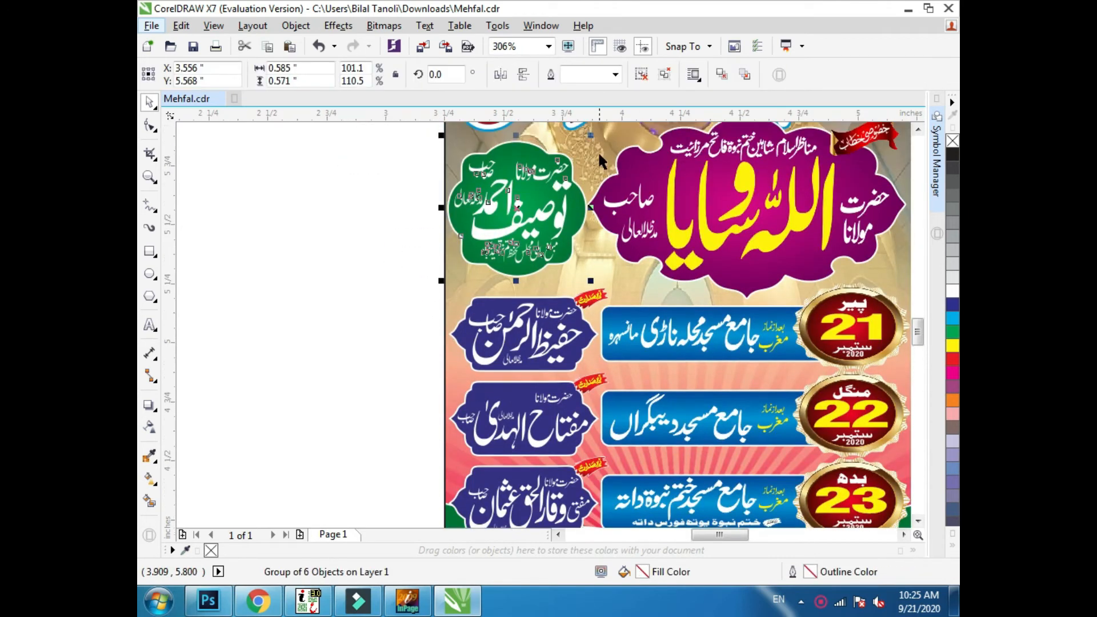
pyautogui.press('F3')
pyautogui.press('F2')
pyautogui.moveTo(445, 341); pyautogui.dragTo(784, 142)
pyautogui.click(650, 285)
pyautogui.moveTo(369, 328); pyautogui.dragTo(372, 332)
pyautogui.scroll(-2, 598, 269)
# - Place the phone number and yellow organisation line on the green strip at the poster's foot, group them, and nudge them up
pyautogui.press('F2')
pyautogui.moveTo(725, 160); pyautogui.dragTo(520, 438)
pyautogui.click(702, 246)
pyautogui.moveTo(587, 295); pyautogui.dragTo(368, 147)
pyautogui.moveTo(614, 460); pyautogui.dragTo(382, 519)
pyautogui.moveTo(388, 475); pyautogui.dragTo(615, 281)
pyautogui.hotkey('ctrl', 'g')
pyautogui.press('F2')
pyautogui.press('Up')
pyautogui.press('Up')
pyautogui.press('Up')
pyautogui.press('Up')
pyautogui.press('Up')
pyautogui.press('Up')
pyautogui.press('Up')
pyautogui.press('Up')
pyautogui.press('Up')
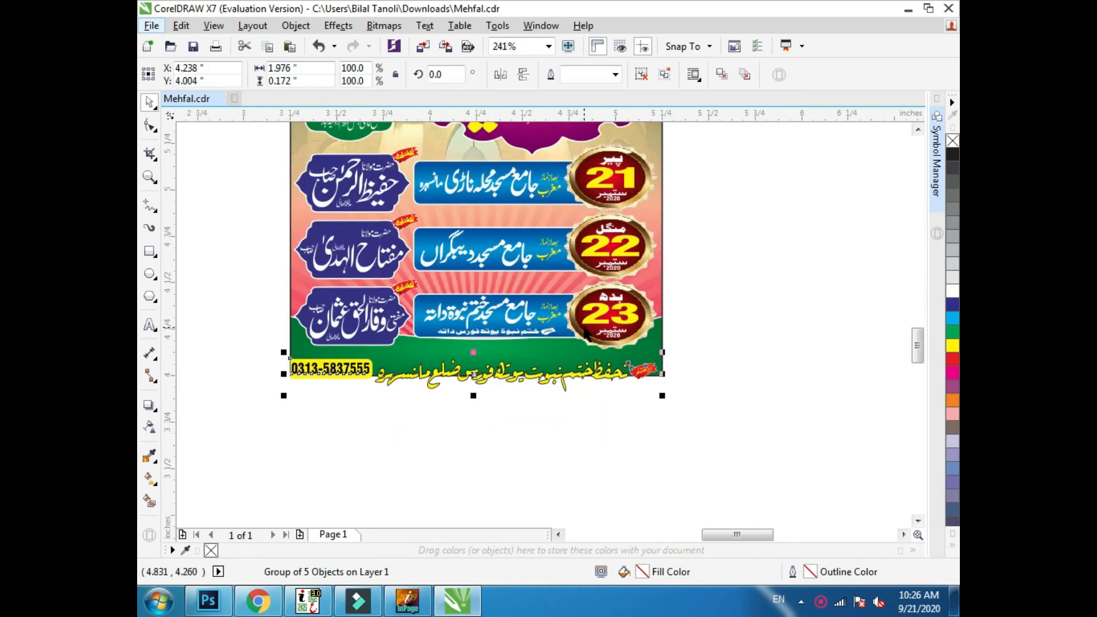
# - Raise the combined blue badges and date banners to clear the footer line, and check the spacing around the purple badge
pyautogui.click(587, 334)
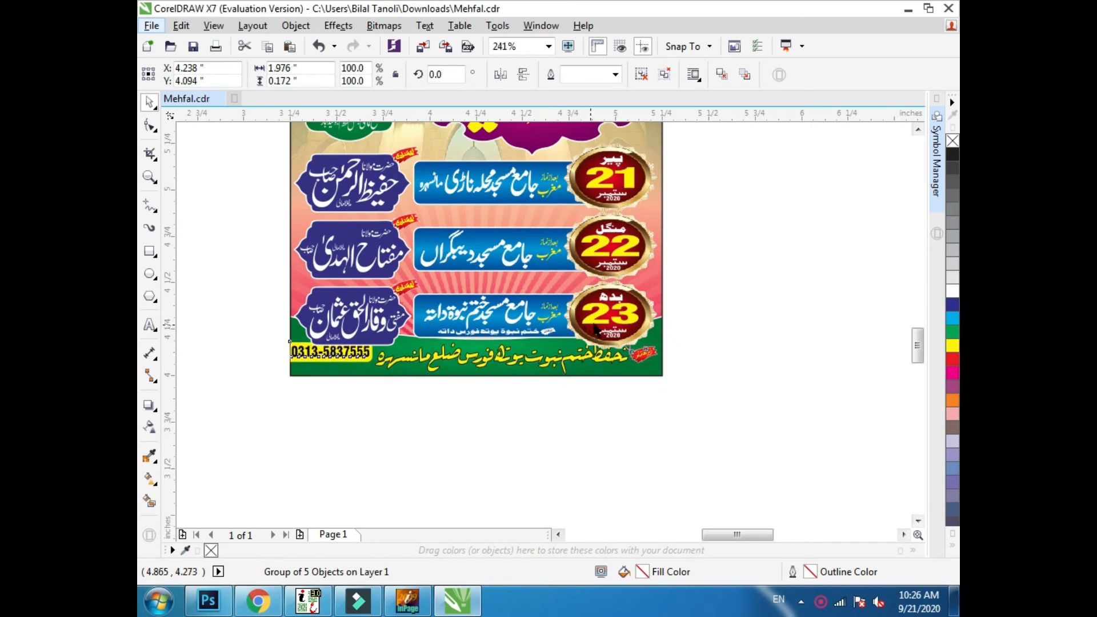
pyautogui.scroll(-2, 591, 357)
pyautogui.press('F2')
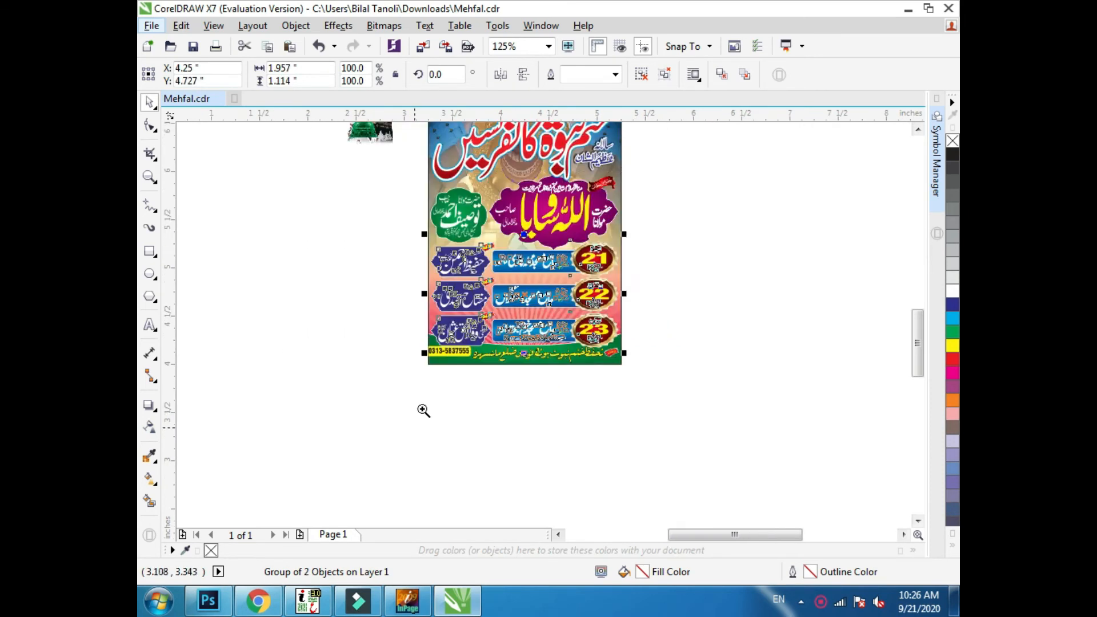
pyautogui.moveTo(403, 426); pyautogui.dragTo(657, 169)
pyautogui.click(599, 214)
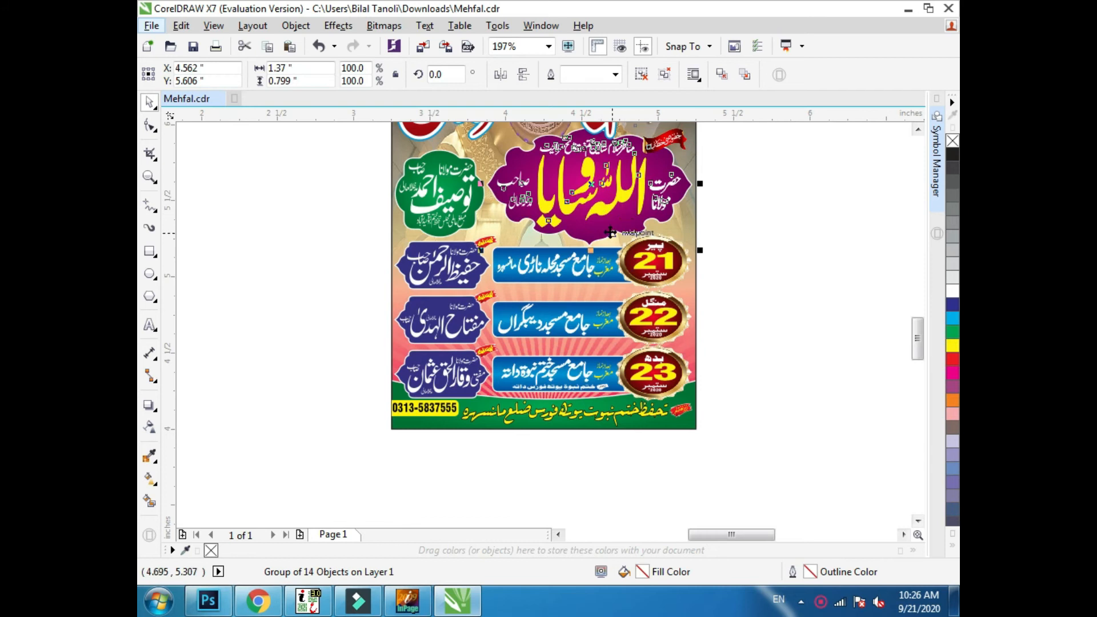
pyautogui.scroll(-1, 610, 232)
pyautogui.press('F2')
pyautogui.moveTo(488, 327); pyautogui.dragTo(661, 112)
pyautogui.scroll(-1, 622, 235)
pyautogui.press('F2')
pyautogui.moveTo(690, 160); pyautogui.dragTo(580, 313)
# - Nudge the main red title and the purple badge vertically to fine-tune the gap between them
pyautogui.click(563, 252)
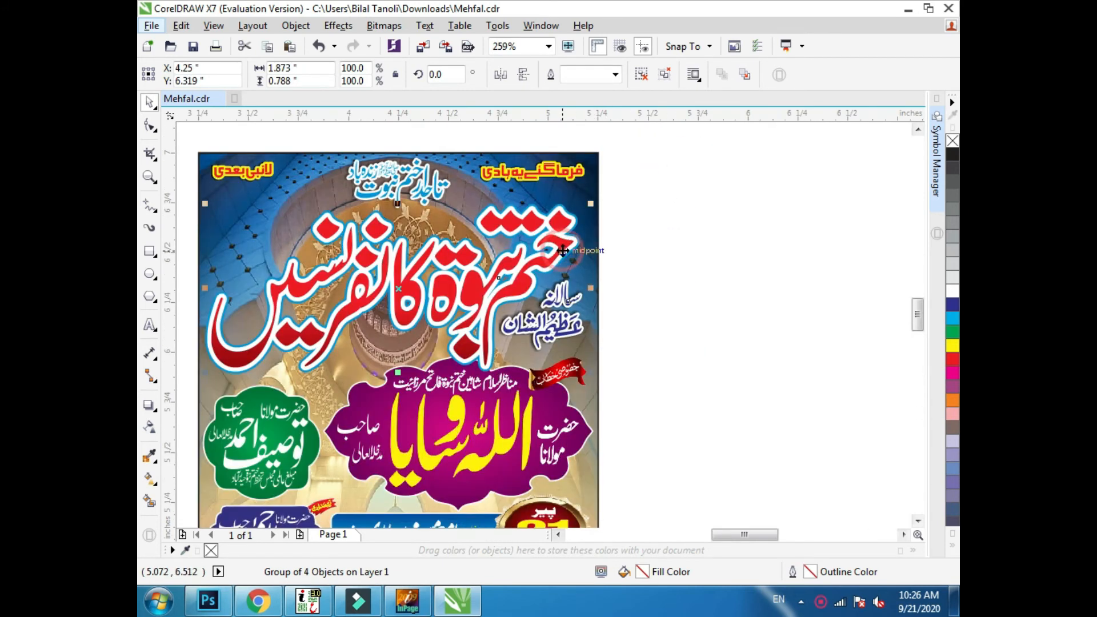
pyautogui.press('Down')
pyautogui.press('Down')
pyautogui.click(519, 392)
pyautogui.press('Up')
pyautogui.press('Down')
pyautogui.click(495, 256)
pyautogui.press('Up')
pyautogui.click(666, 178)
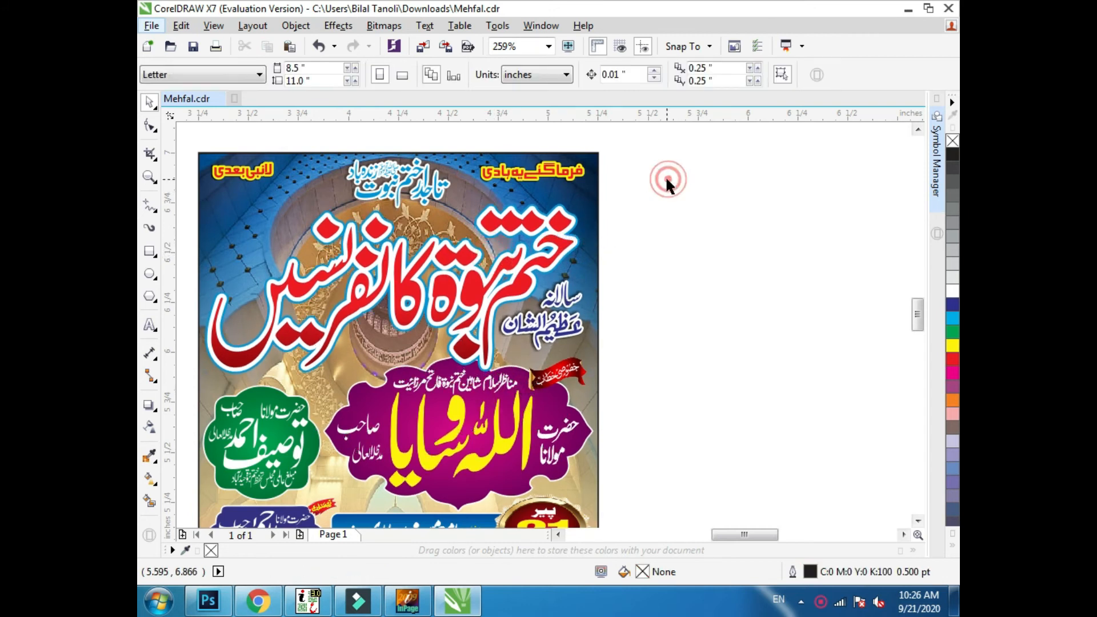
# - Fine-tune the height of the blue badge and date banner group between the purple badge and the footer
pyautogui.scroll(-2, 666, 178)
pyautogui.moveTo(660, 178); pyautogui.dragTo(487, 450)
pyautogui.scroll(1, 631, 311)
pyautogui.click(579, 377)
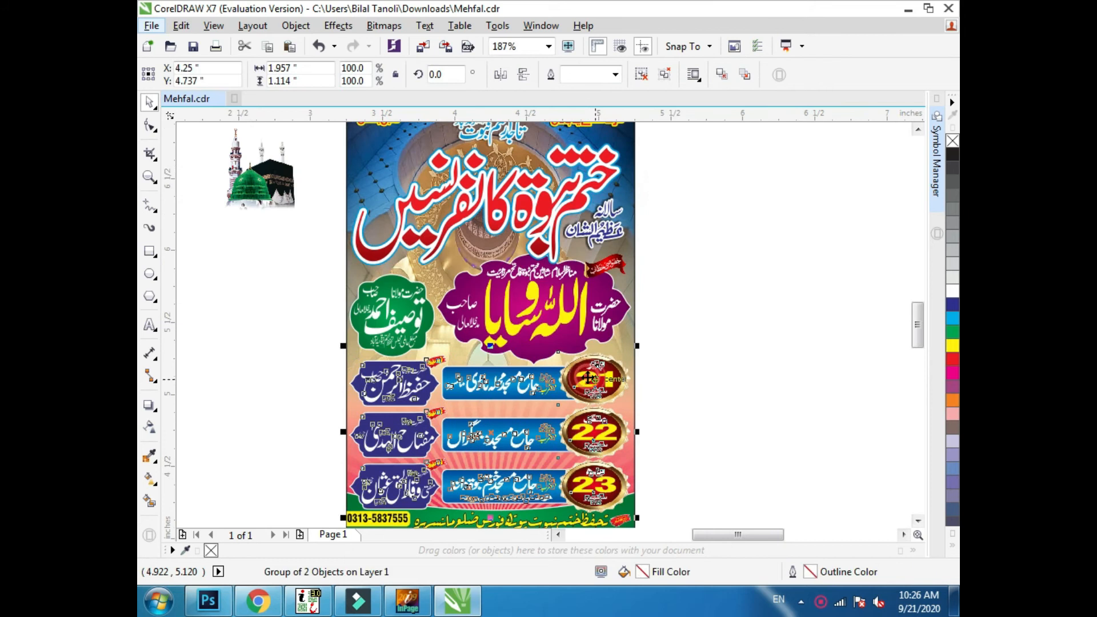
pyautogui.scroll(-1, 589, 367)
pyautogui.press('F2')
pyautogui.moveTo(404, 498); pyautogui.dragTo(613, 236)
pyautogui.press('Up')
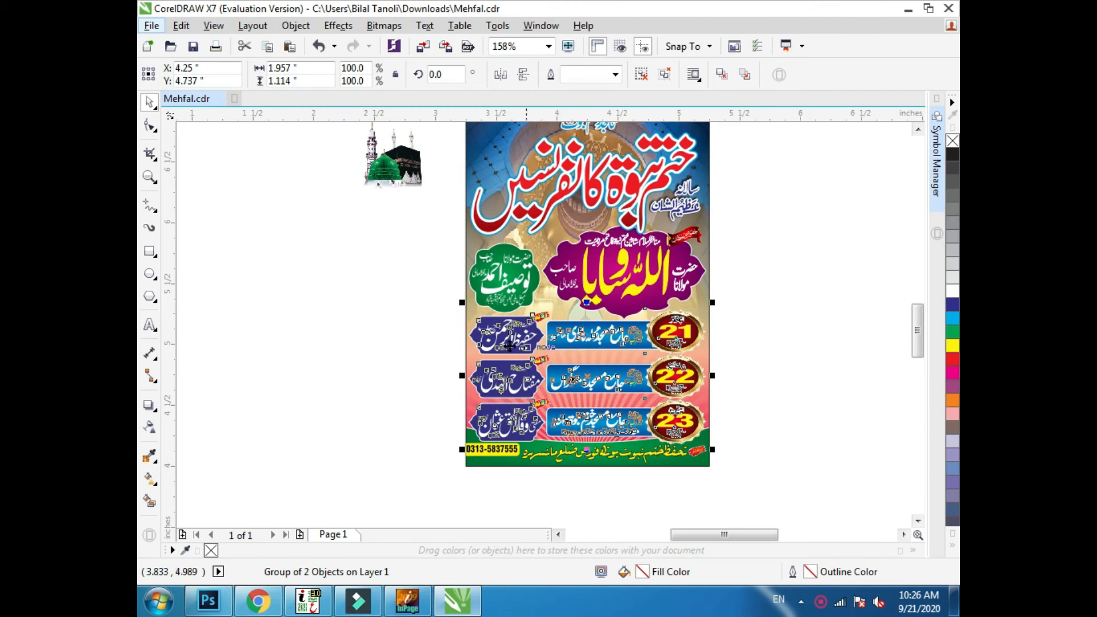
pyautogui.scroll(2, 506, 363)
pyautogui.click(387, 482)
pyautogui.click(463, 323)
pyautogui.click(438, 398)
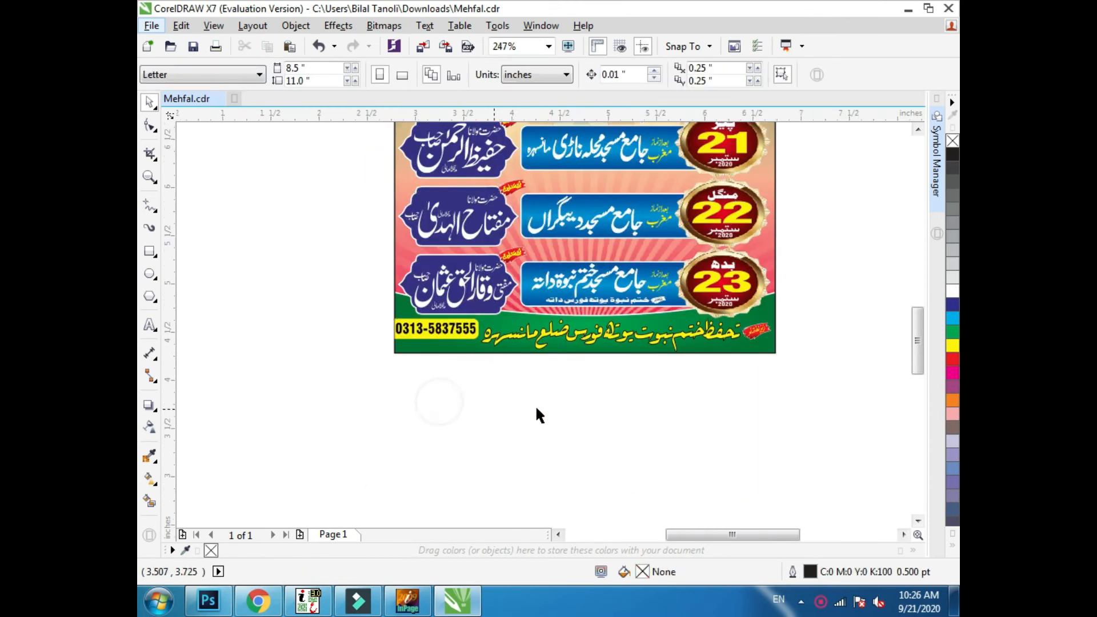
# - Move the green dome and Kaaba image onto the poster's upper-left area, left of the main title
pyautogui.scroll(-2, 535, 405)
pyautogui.scroll(1, 328, 237)
pyautogui.moveTo(410, 200); pyautogui.dragTo(524, 196)
pyautogui.scroll(2, 513, 242)
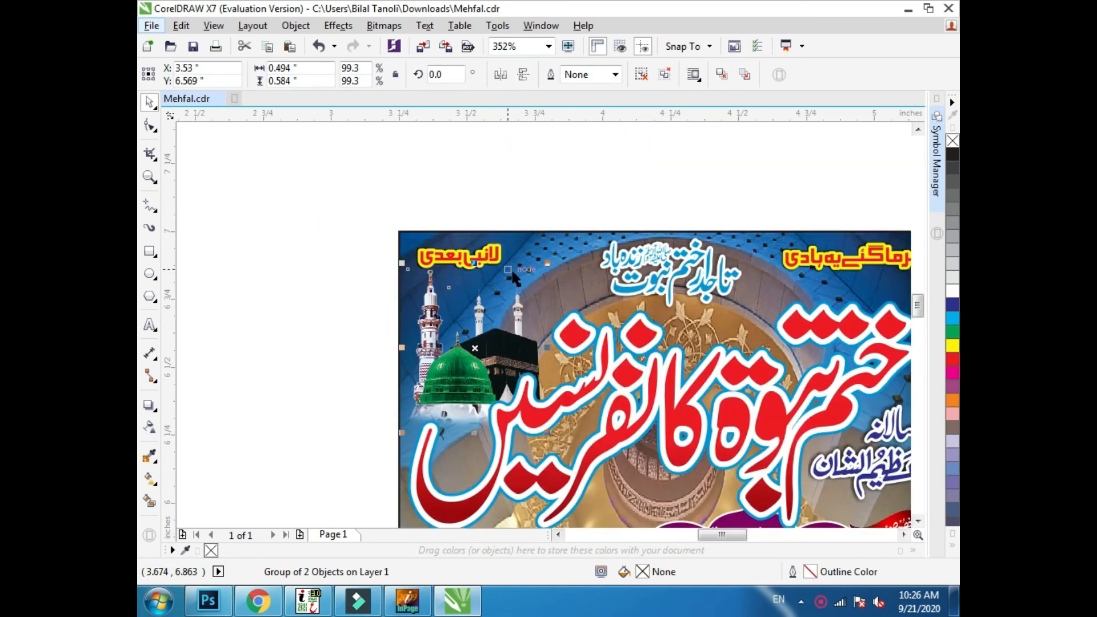
pyautogui.press('Left')
pyautogui.press('Left')
# - Scale the dome and Kaaba image to 87.9% and nudge it into place beneath the small yellow heading
pyautogui.moveTo(526, 261); pyautogui.dragTo(526, 261)
pyautogui.press('Up')
pyautogui.press('Up')
pyautogui.press('Up')
pyautogui.press('Right')
pyautogui.press('Right')
pyautogui.press('Right')
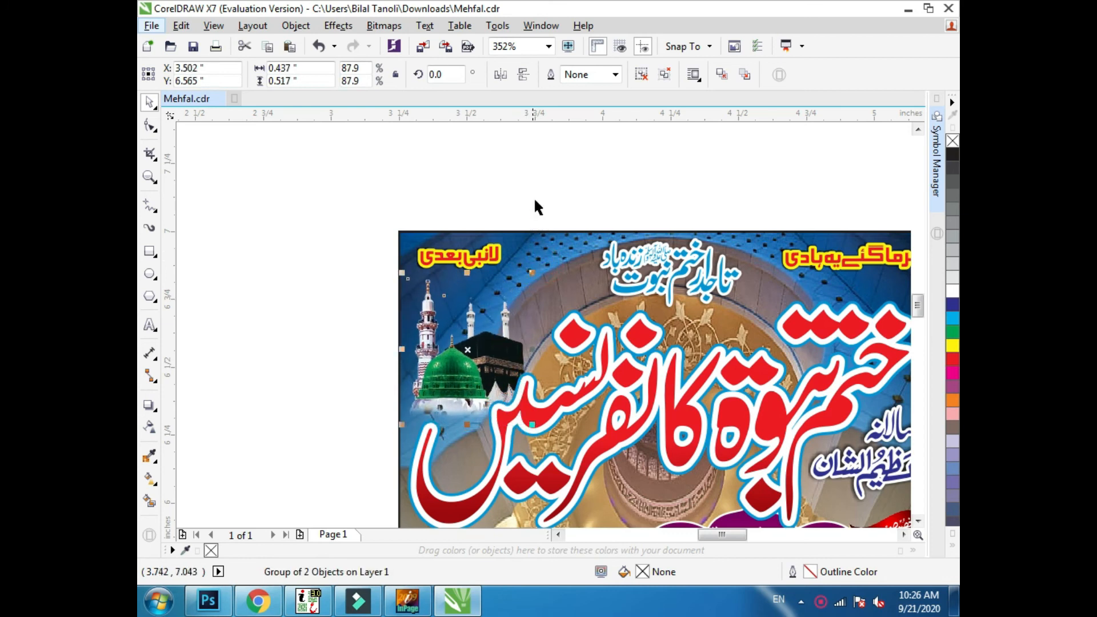
pyautogui.click(534, 199)
# - Group all objects of the poster together and preview the finished design full screen
pyautogui.scroll(-2, 724, 189)
pyautogui.moveTo(777, 167); pyautogui.dragTo(552, 488)
pyautogui.press('F4')
pyautogui.moveTo(705, 489); pyautogui.dragTo(434, 129)
pyautogui.hotkey('ctrl', 'g')
pyautogui.hotkey('shift', 'F2')
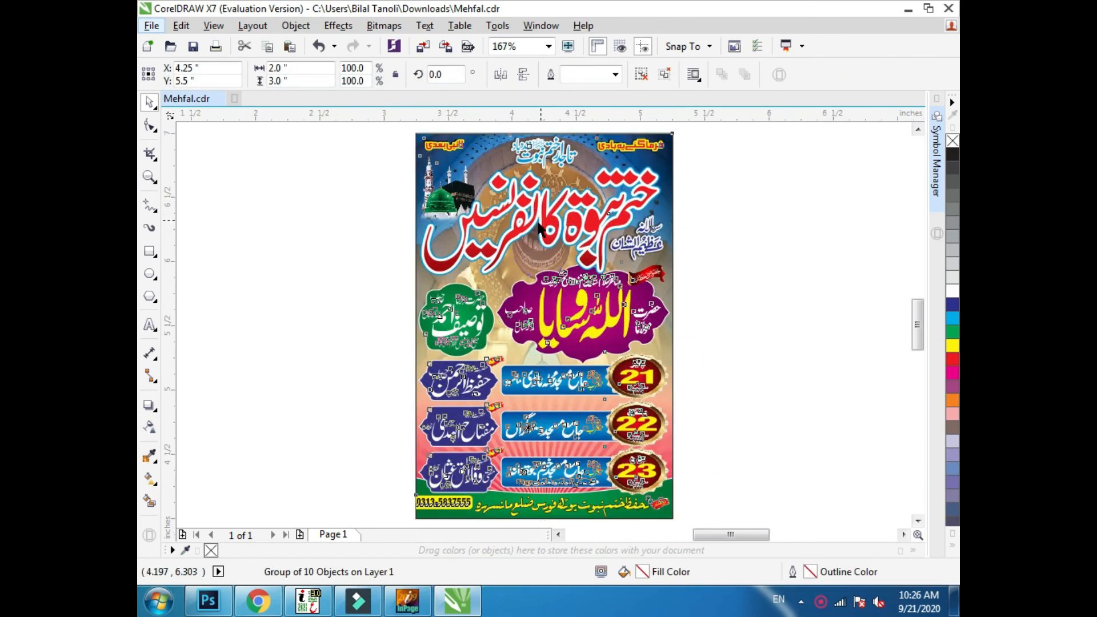
pyautogui.press('F9')
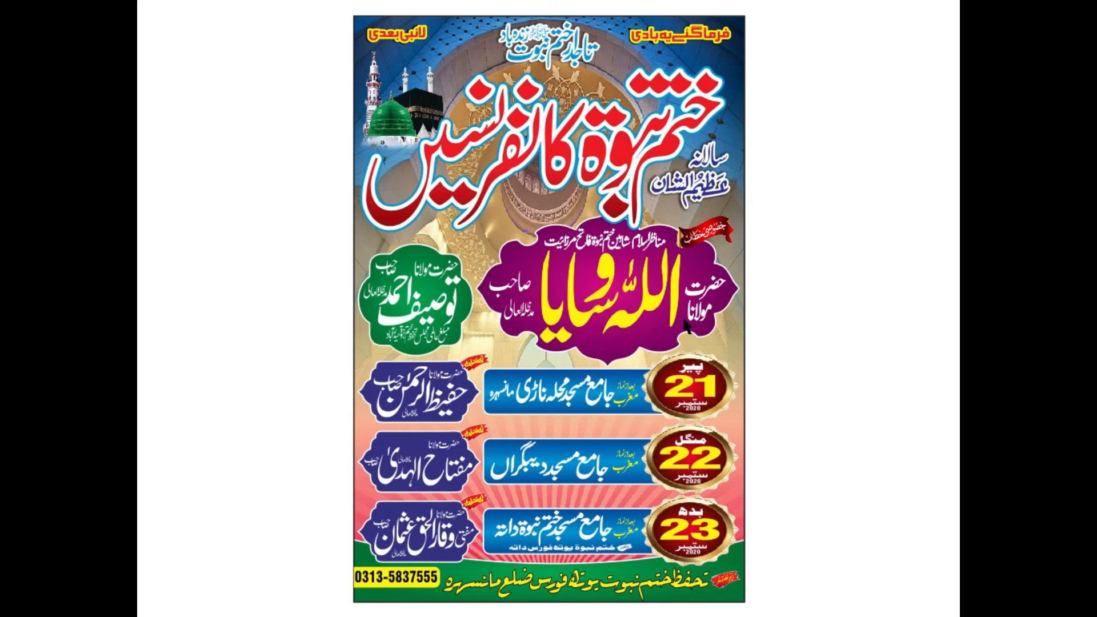